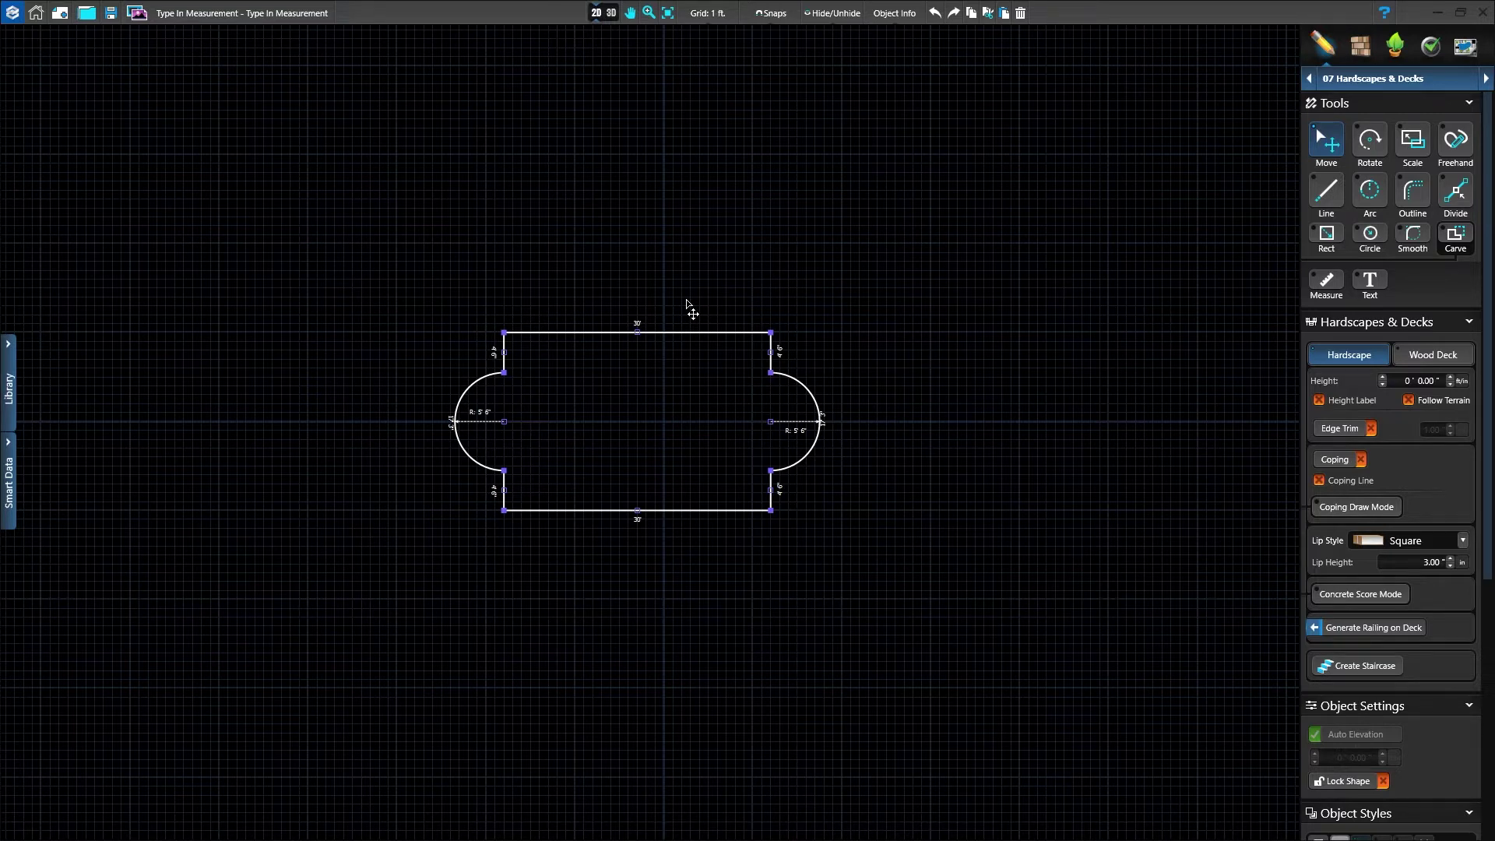
# - Delete the old shape and draw a new 30-ft straight line
pyautogui.press('Delete')
pyautogui.press('l')
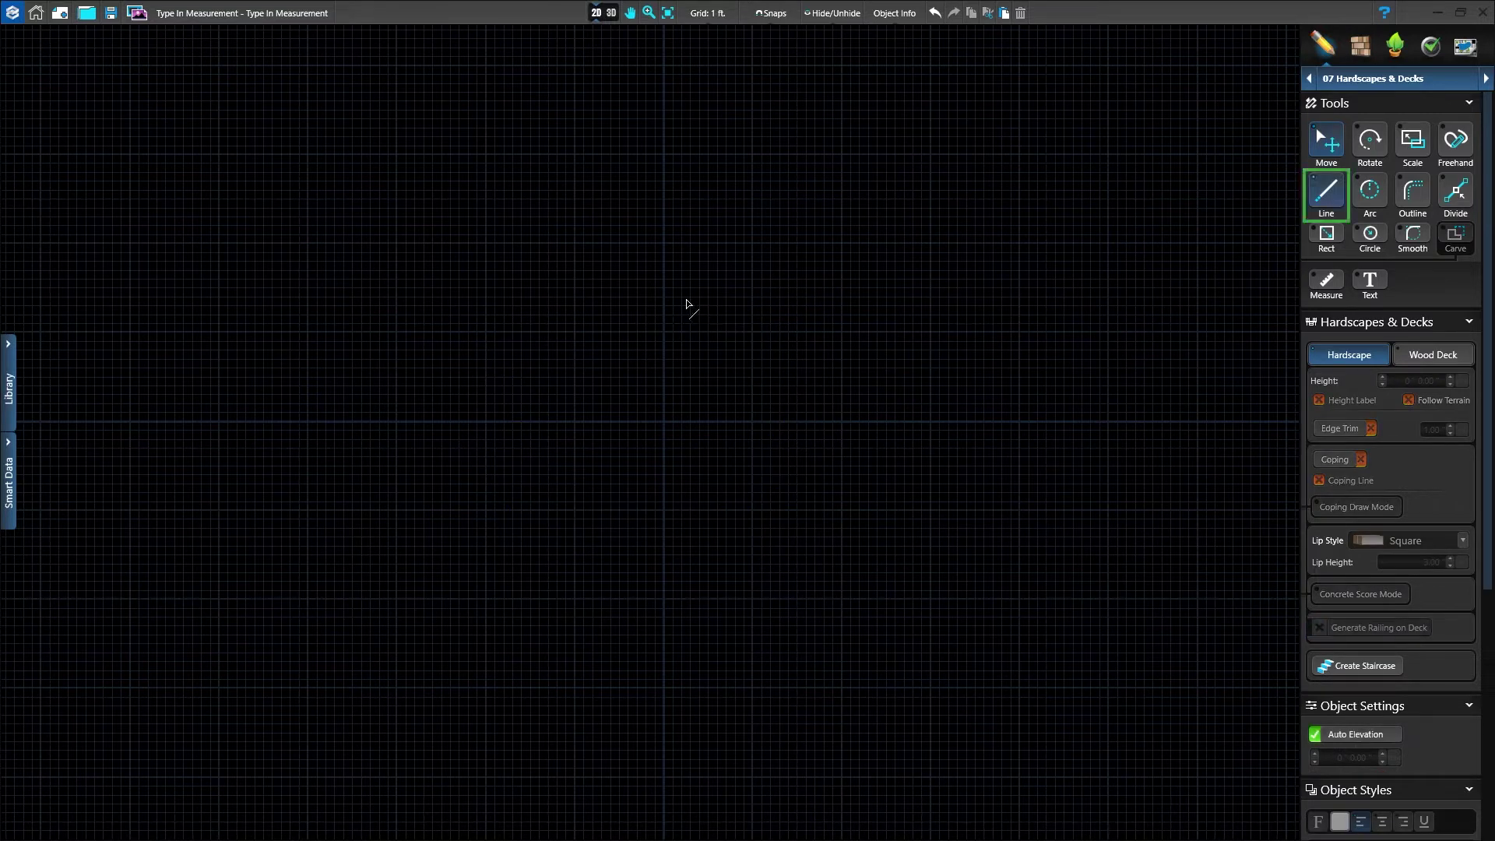
pyautogui.click(504, 333)
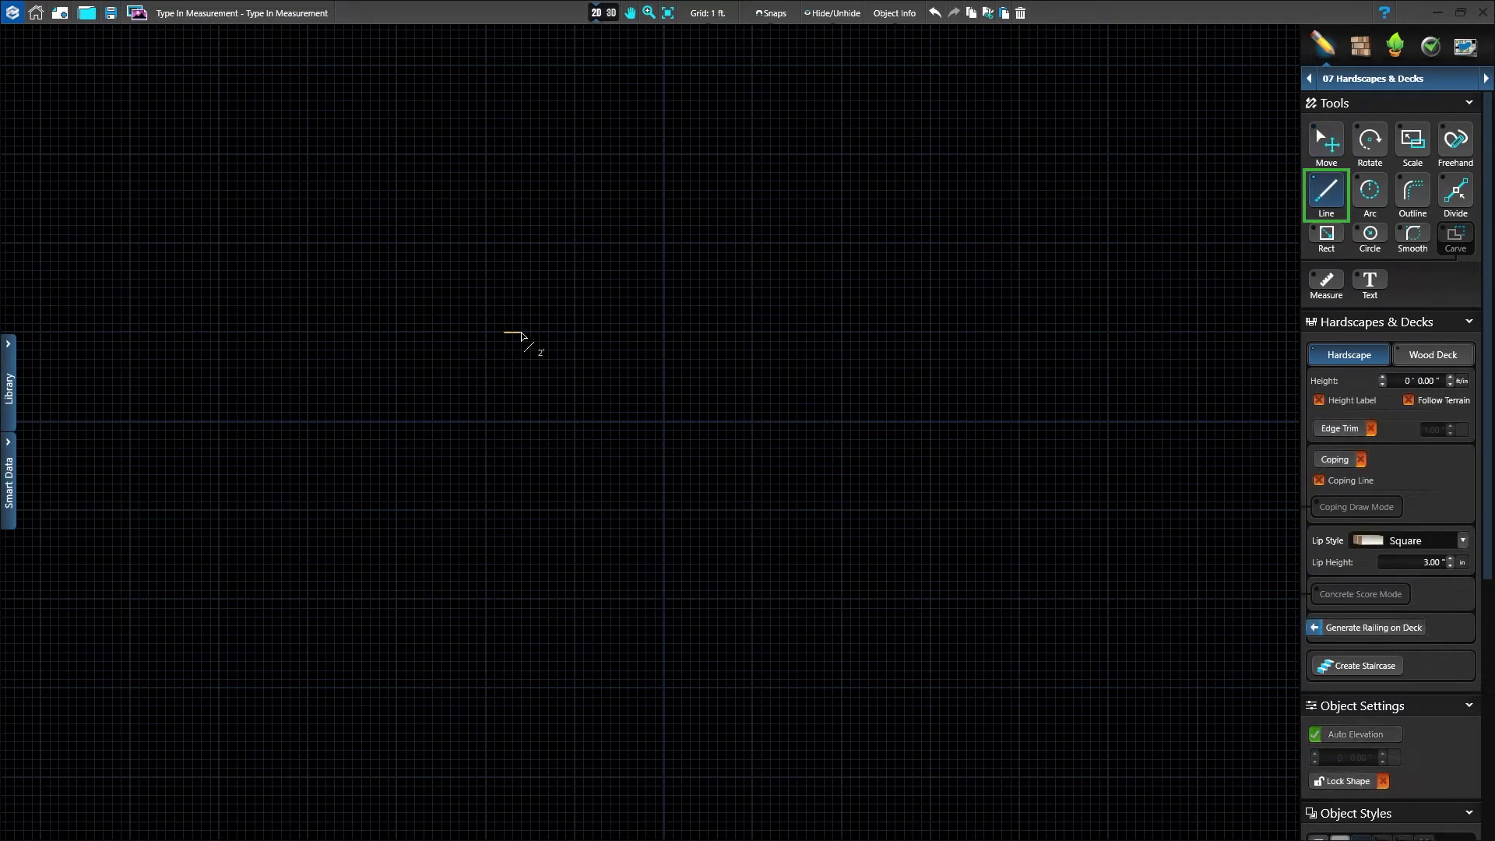
pyautogui.write('30')
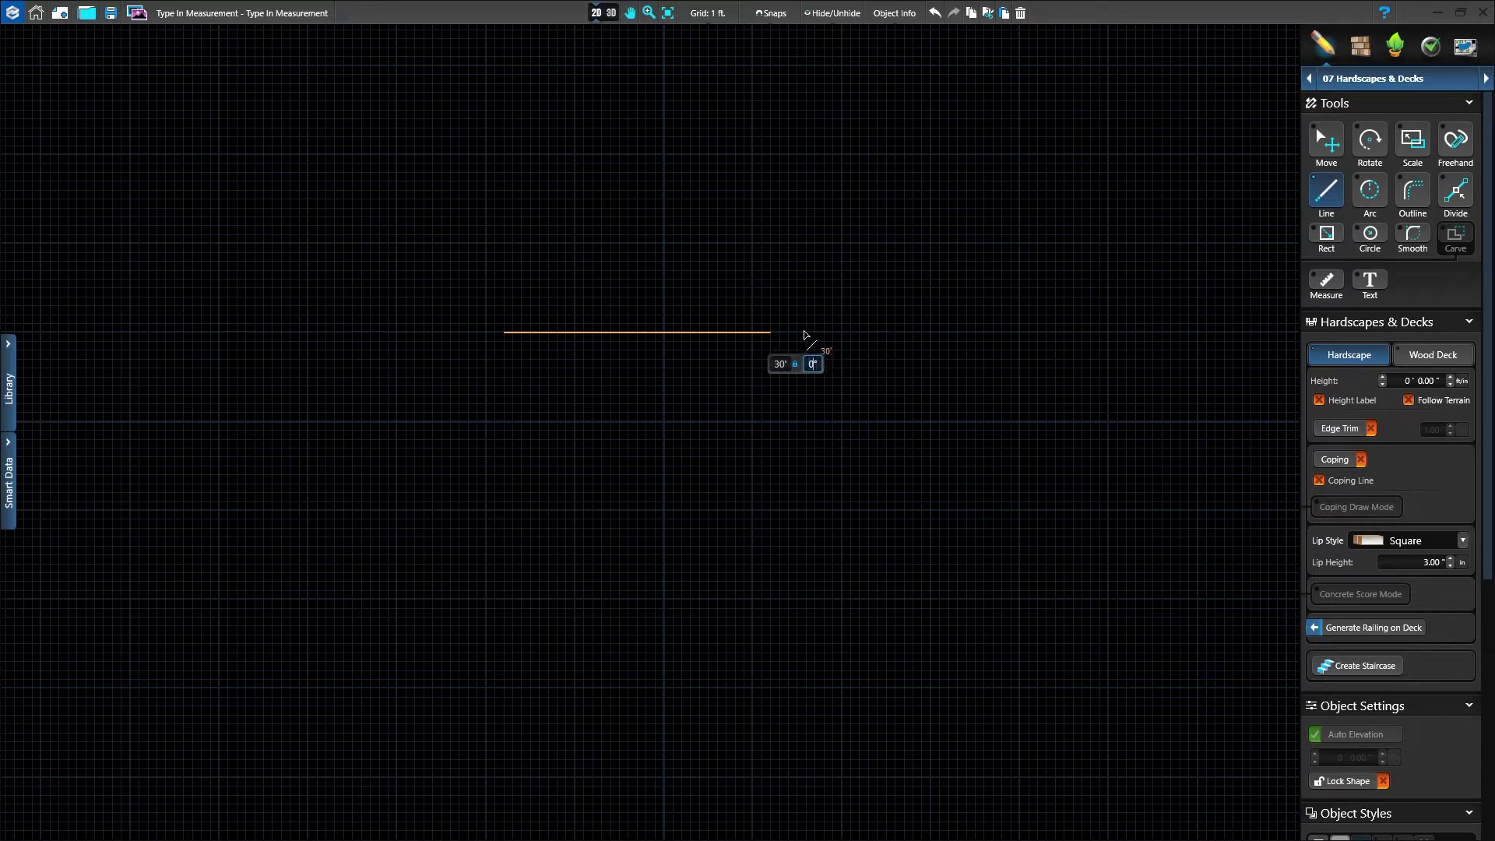
pyautogui.press('Return')
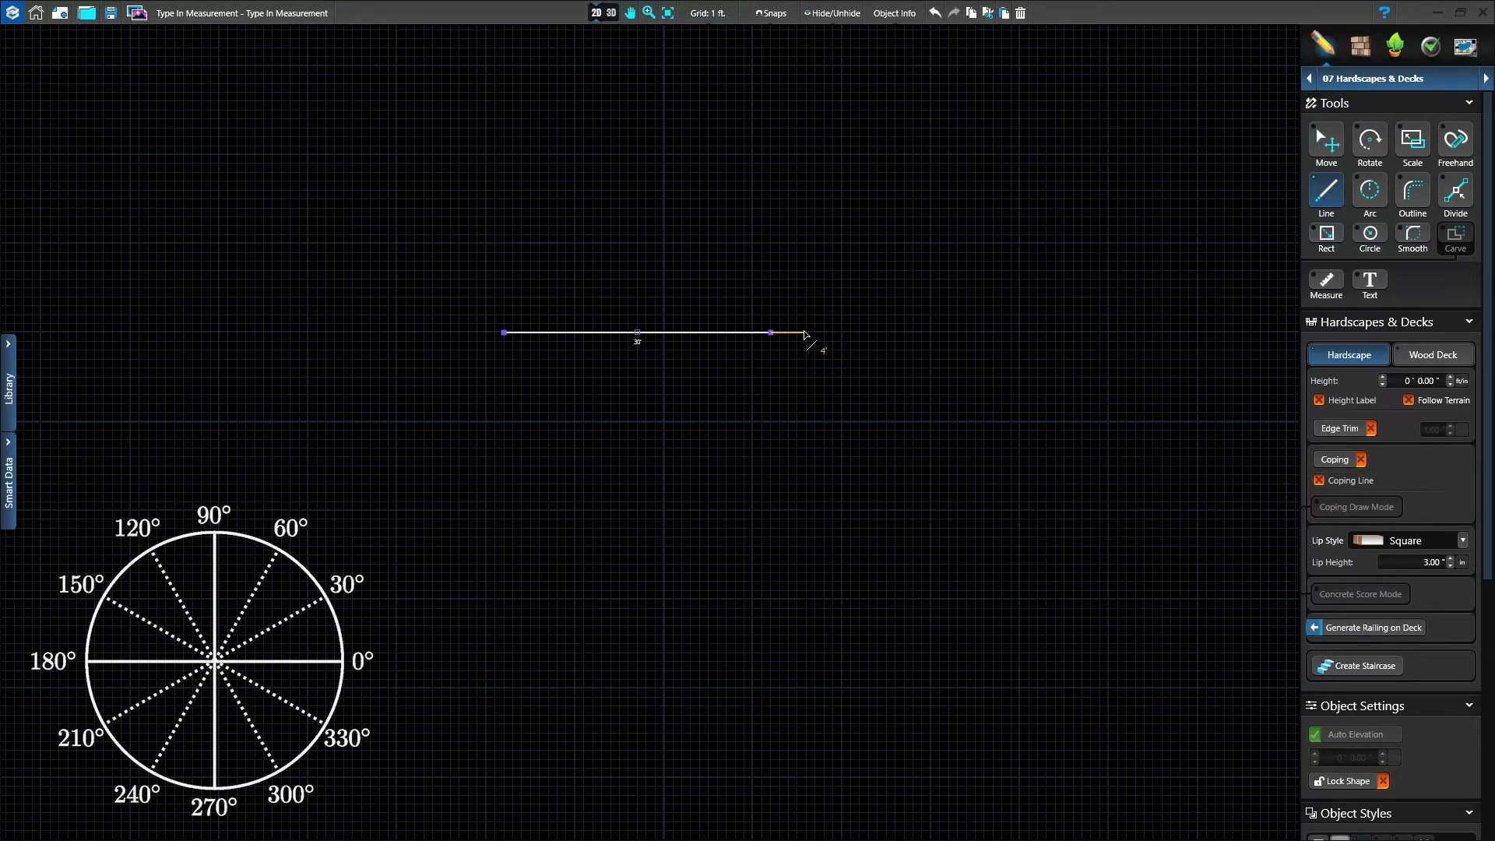
# - Draw a 4.5-ft segment at 270°, straight down from the line's end
pyautogui.write('4')
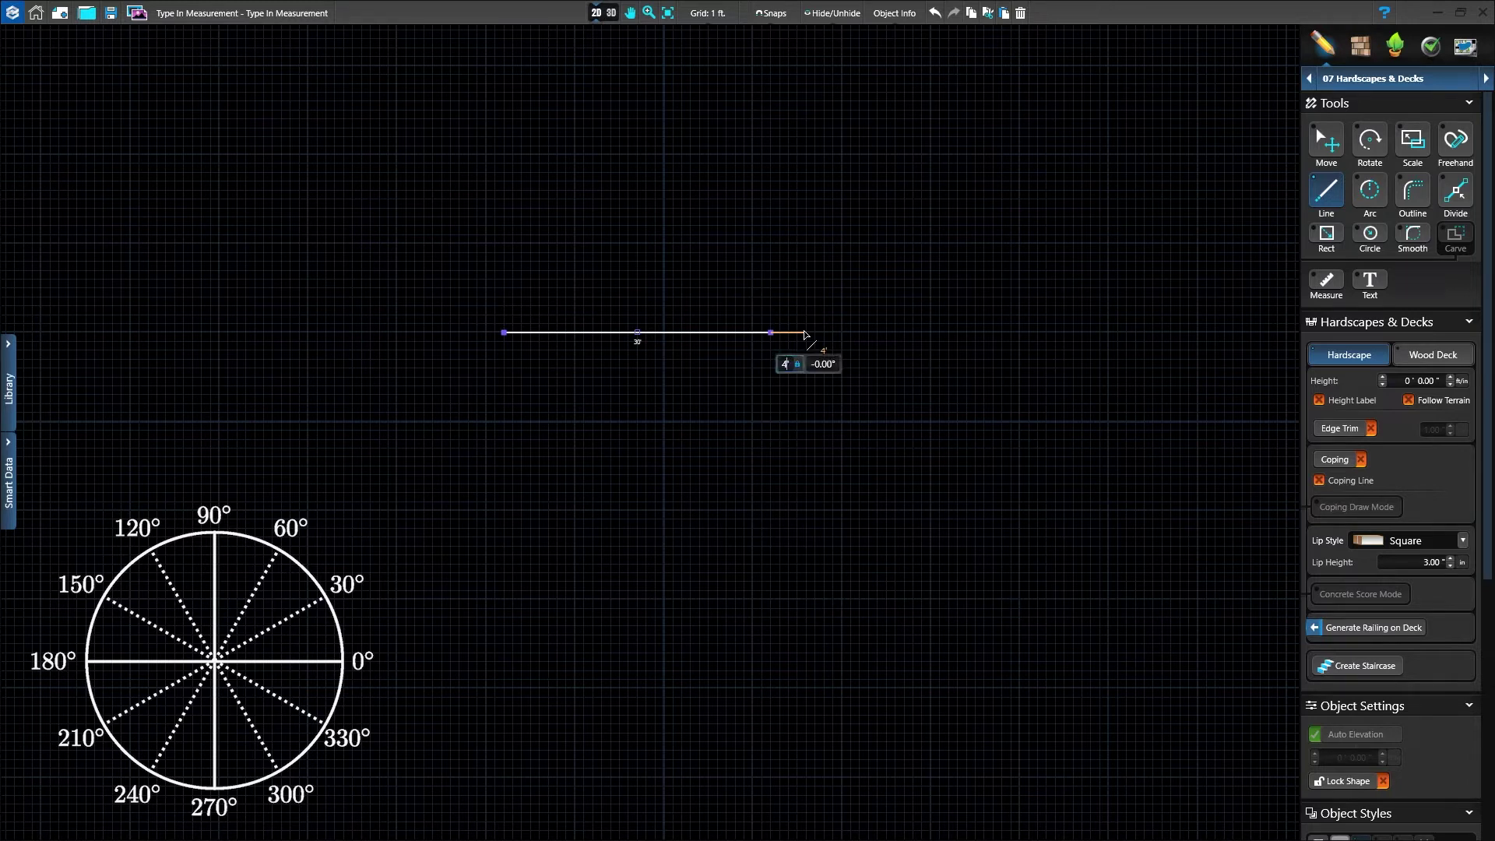
pyautogui.write('.5')
pyautogui.press('Tab')
pyautogui.write('270')
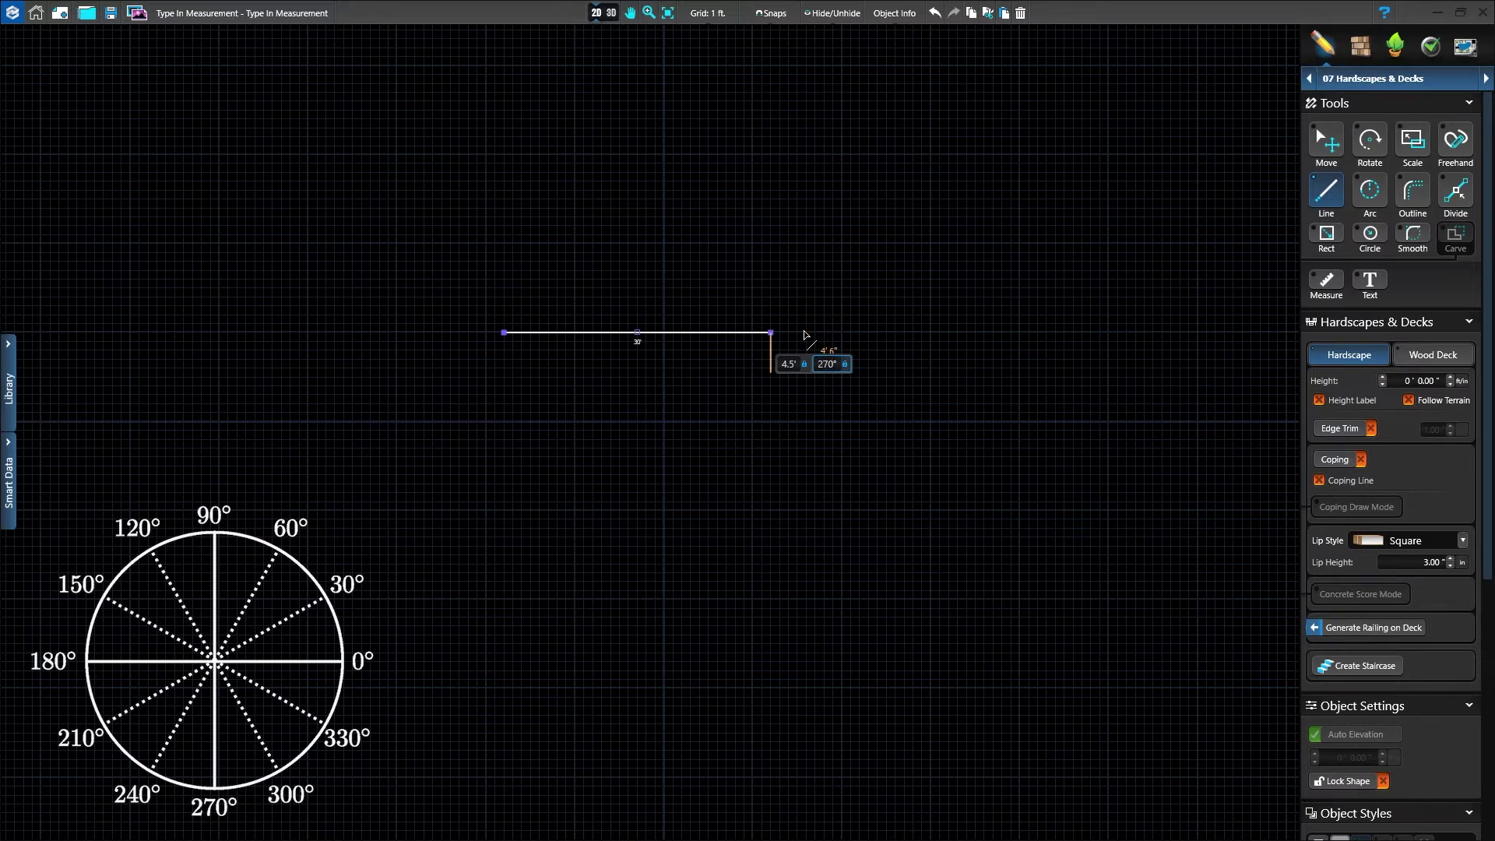
pyautogui.press('Return')
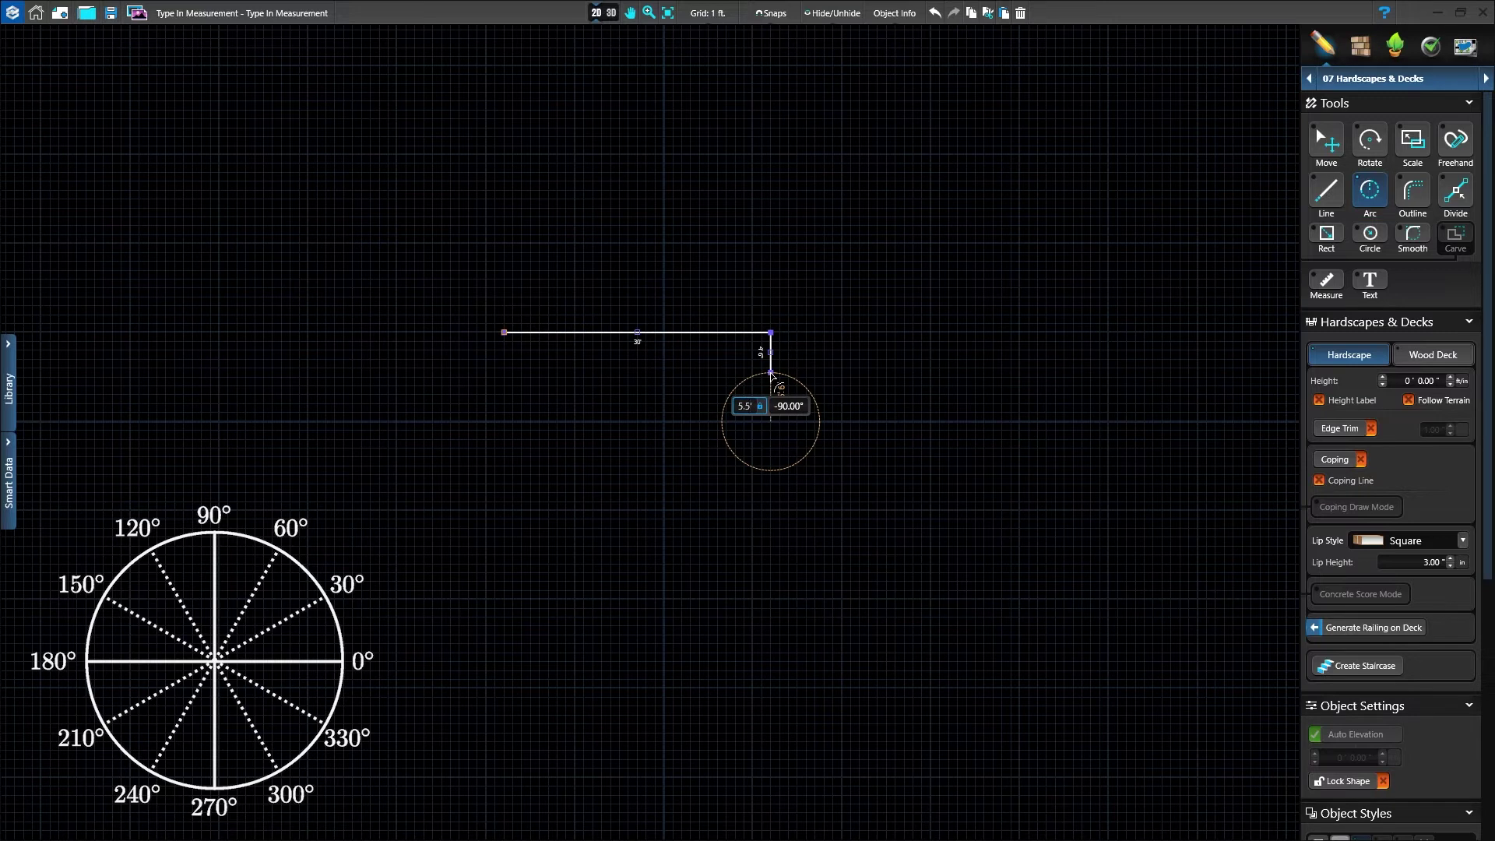
# - Add a 180° arc of 5' 6" radius bulging right from the short segment
pyautogui.press('Tab')
pyautogui.press('Return')
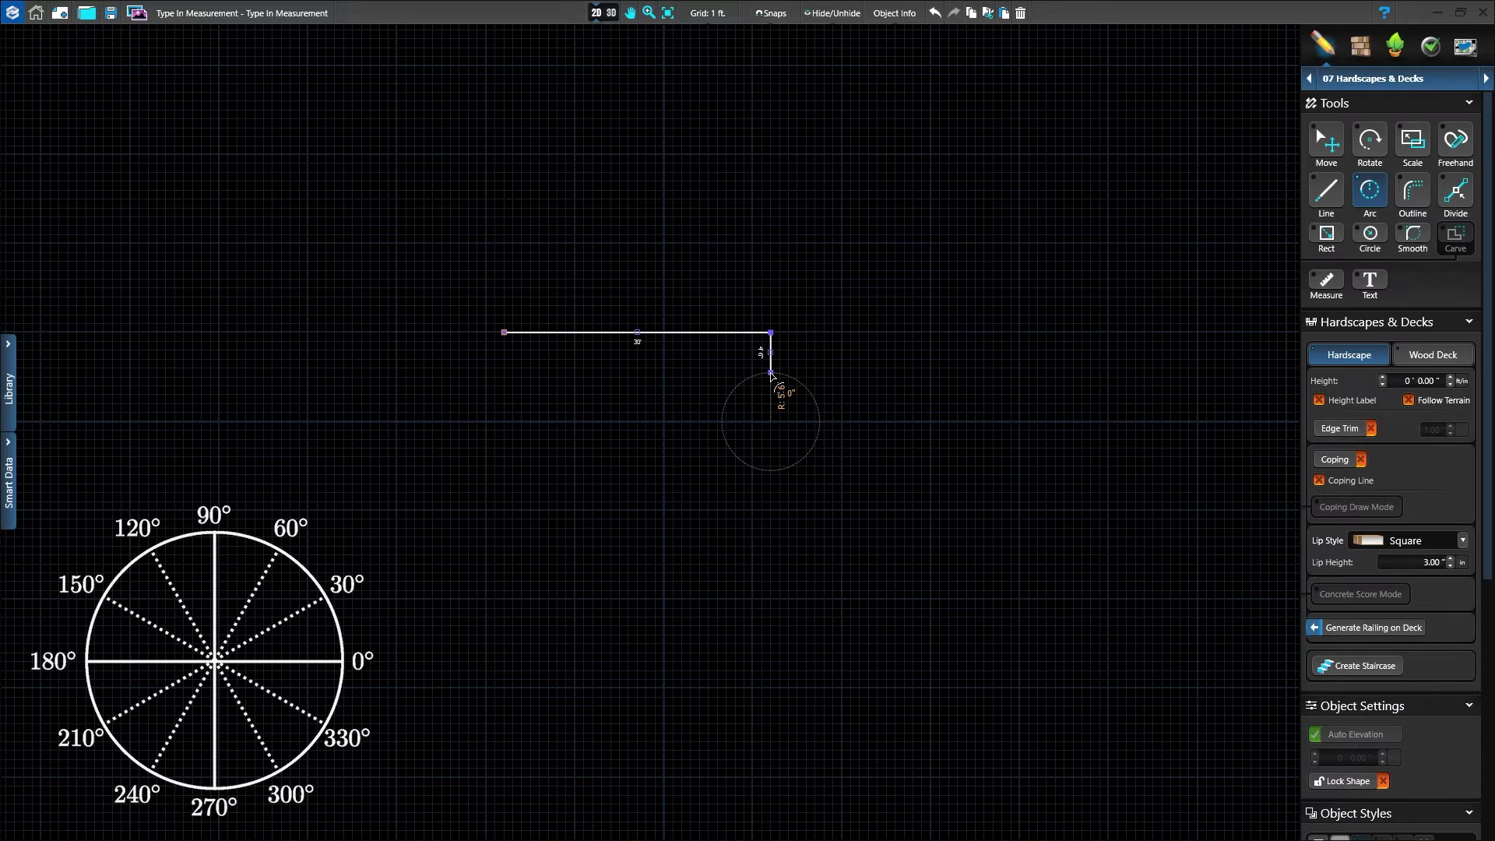
pyautogui.press('Tab')
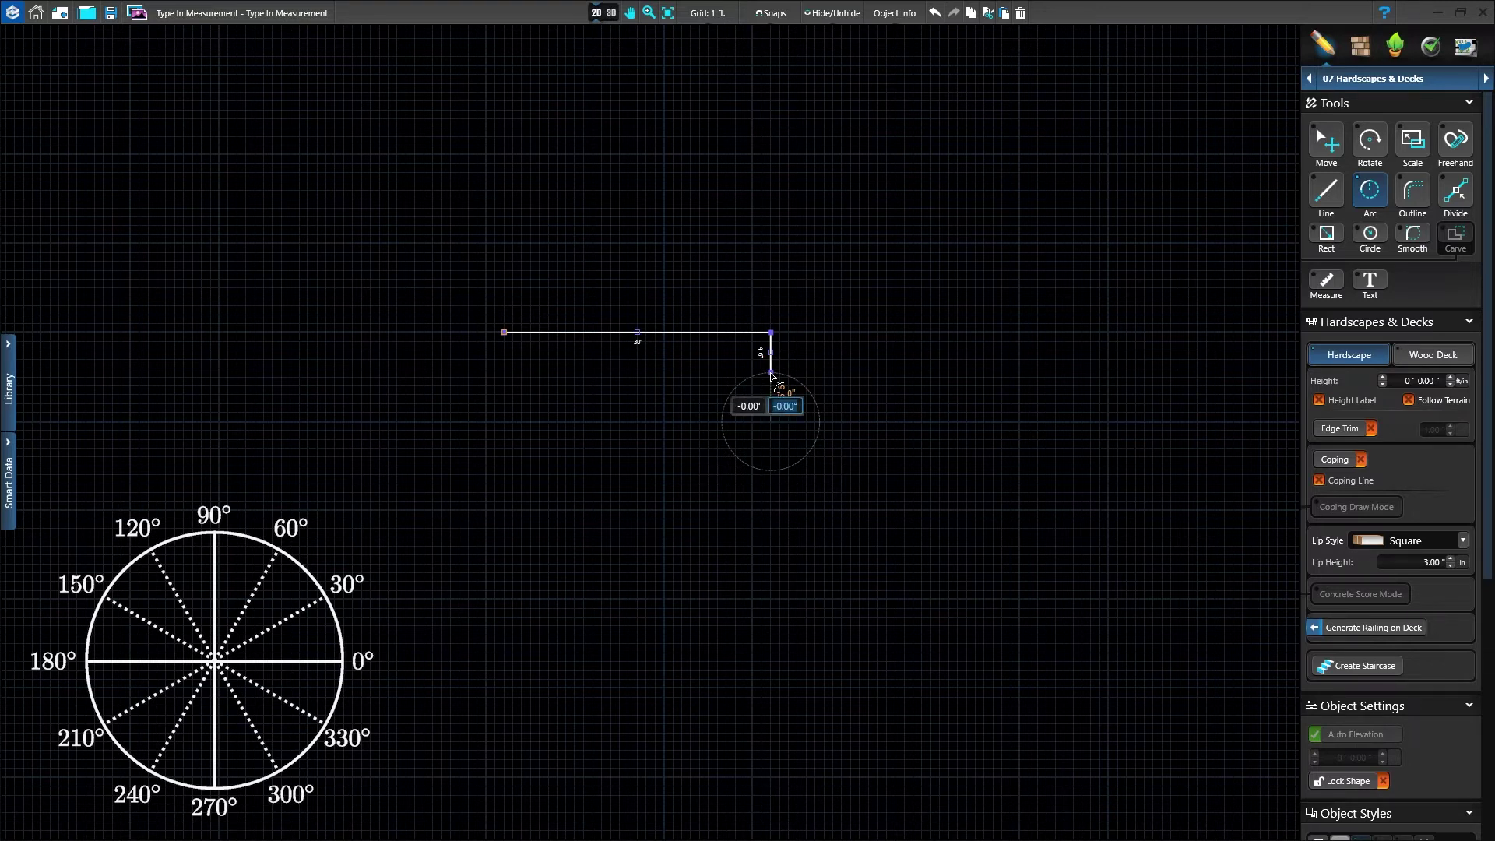
pyautogui.write('180')
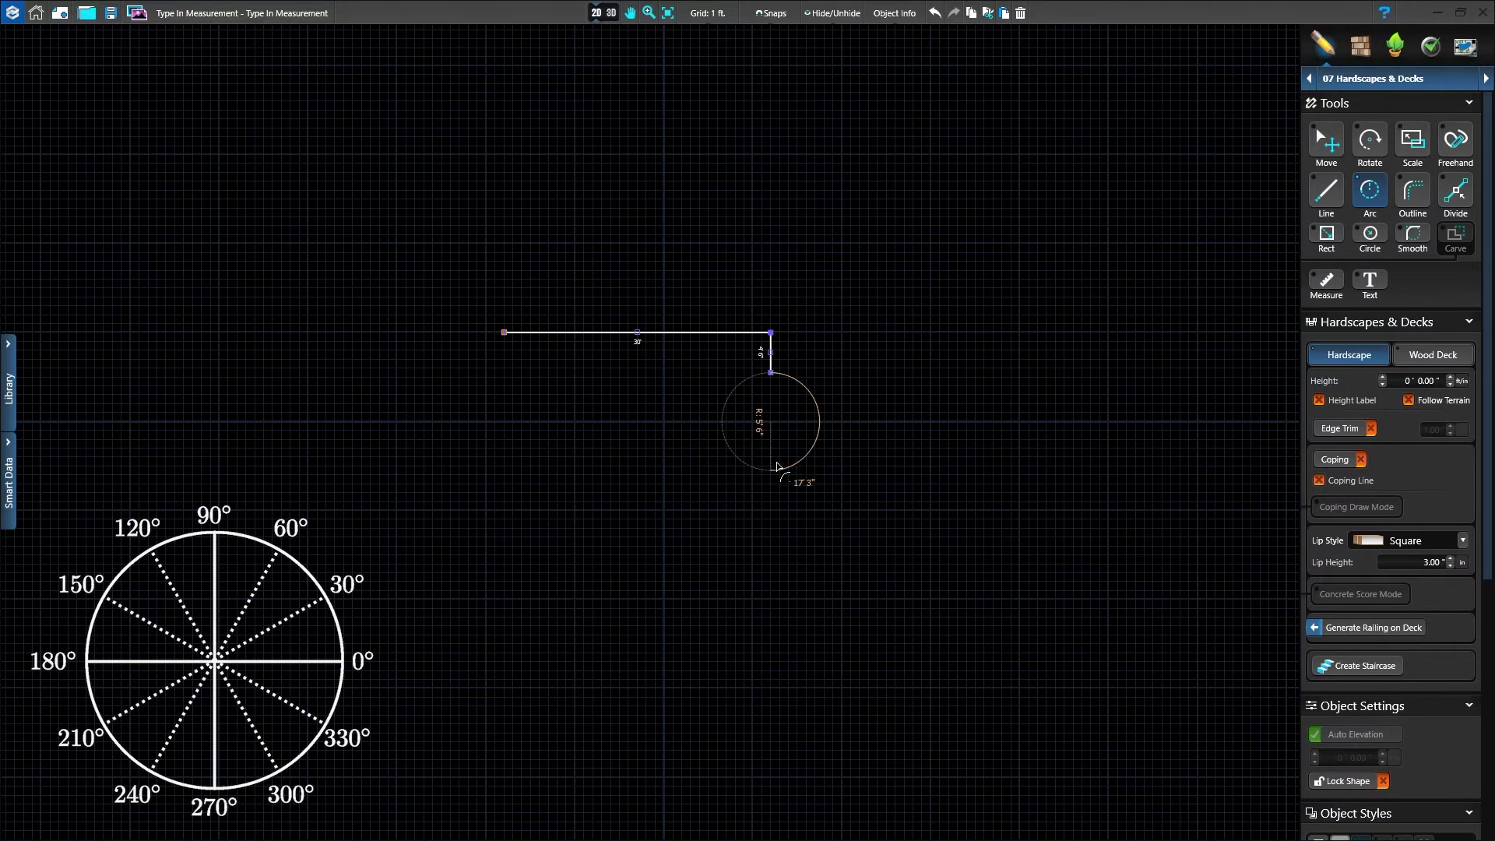
pyautogui.press('Return')
pyautogui.press('l')
# - Draw a 4' 6" drop, a 30-ft bottom edge leftward, and a 4' 6" left rise
pyautogui.write("4' ")
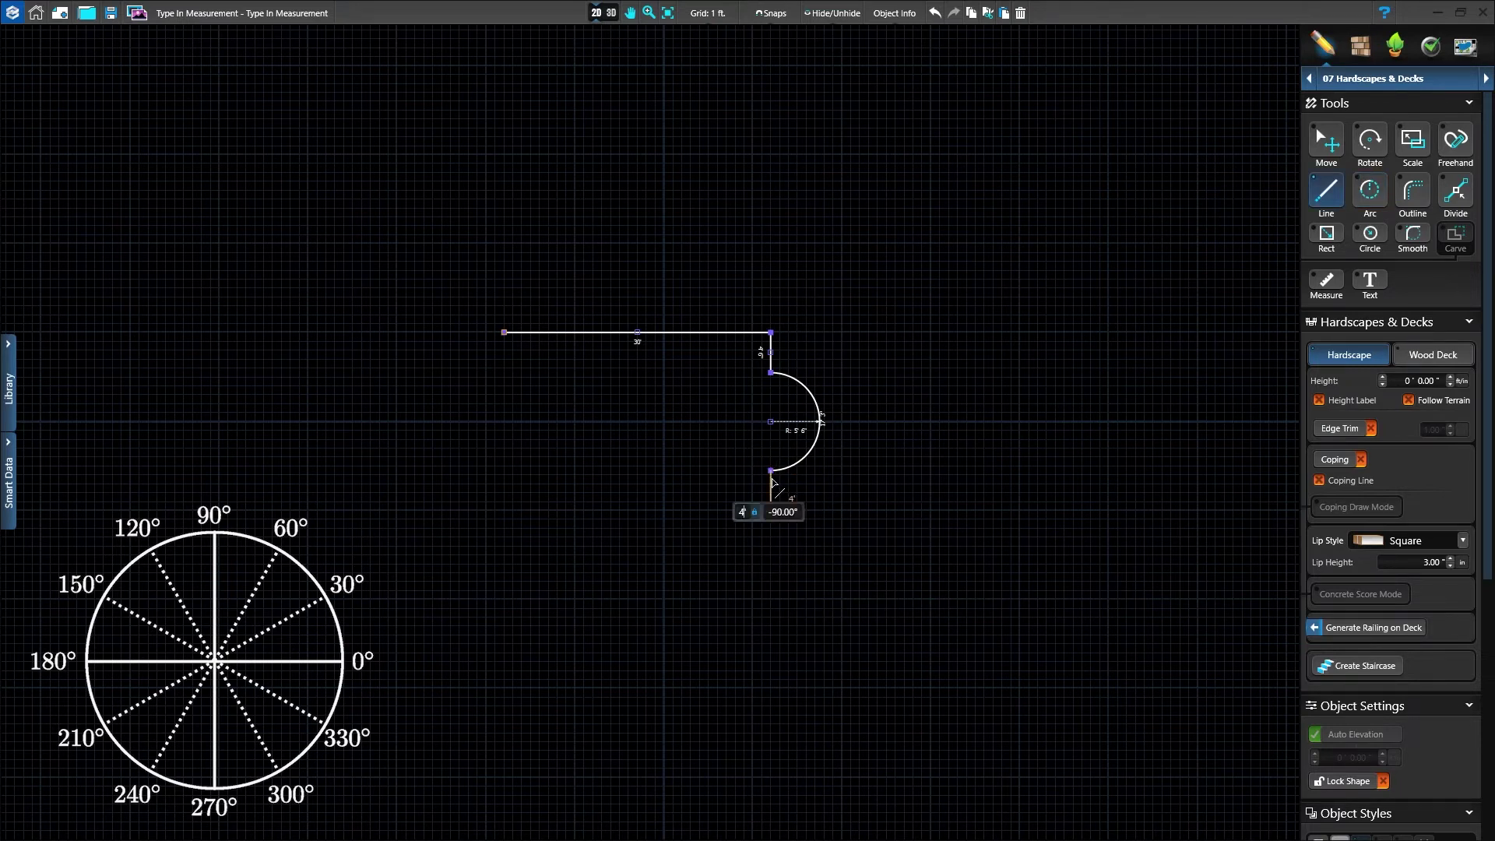
pyautogui.write('6')
pyautogui.press('Tab')
pyautogui.press('Return')
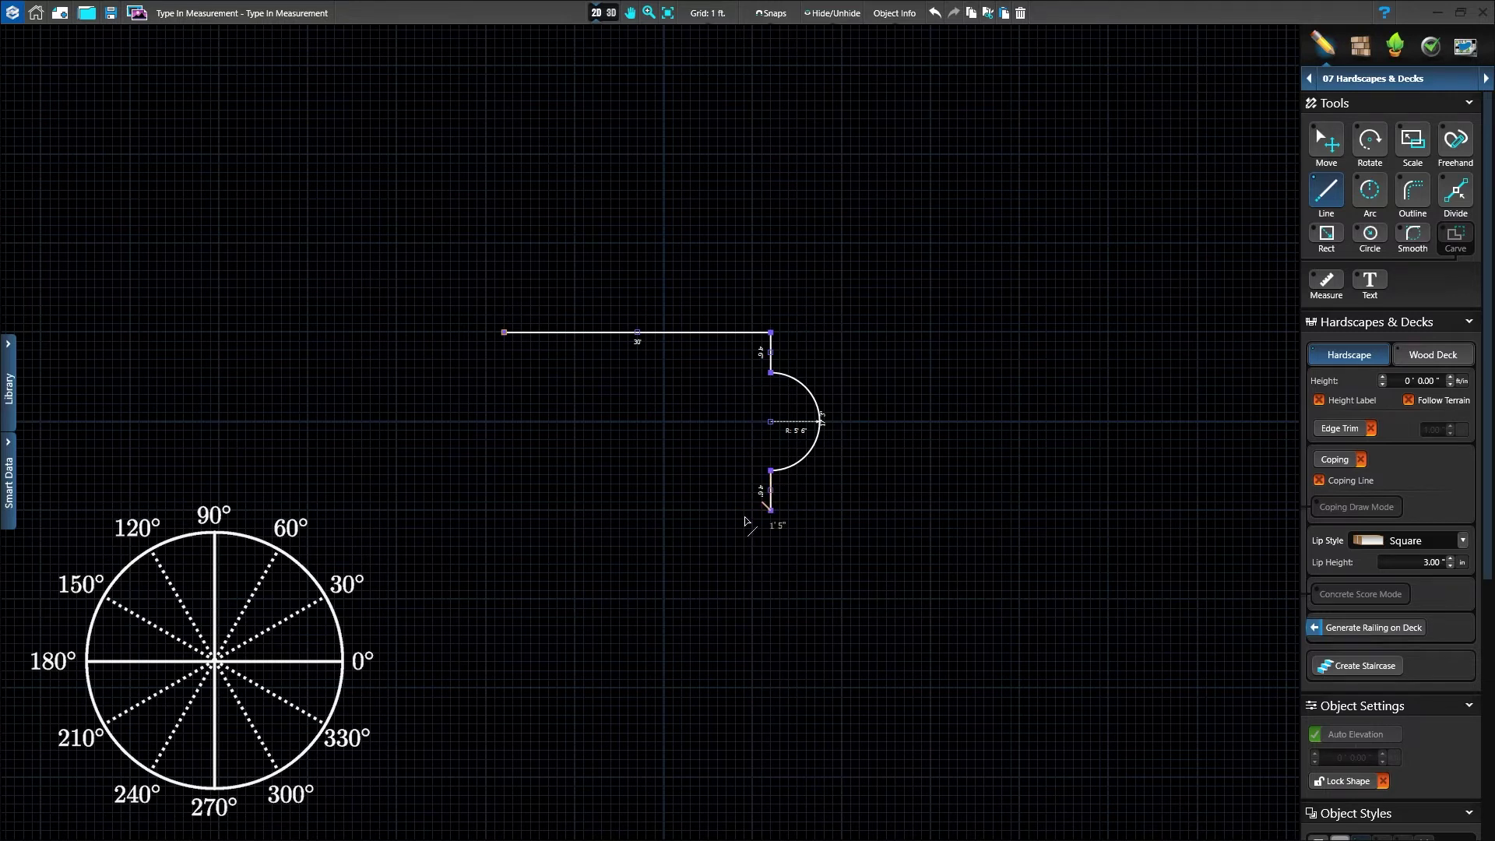
pyautogui.write('30')
pyautogui.press('Tab')
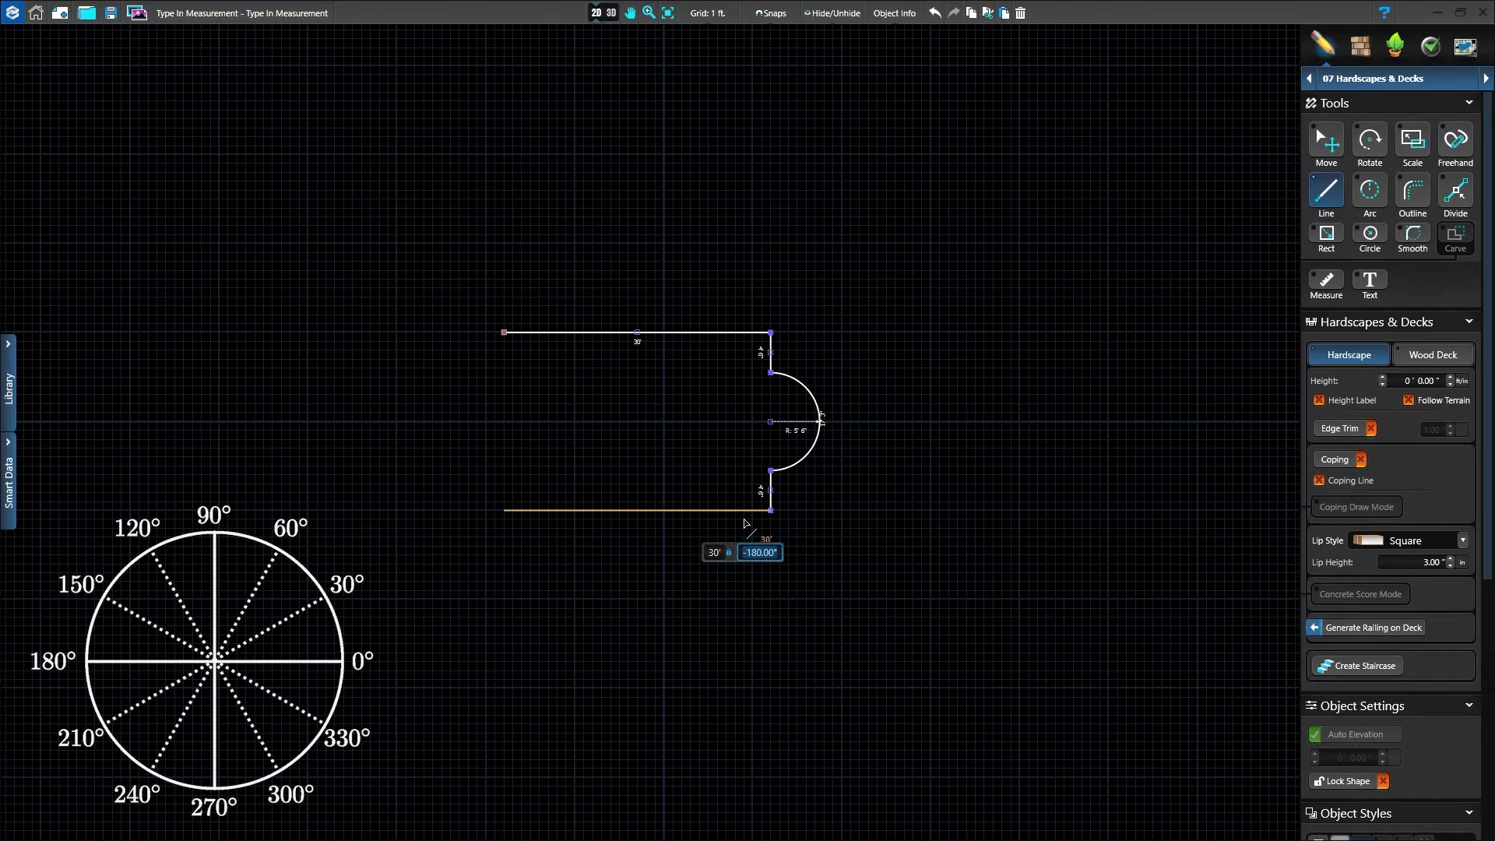
pyautogui.press('Return')
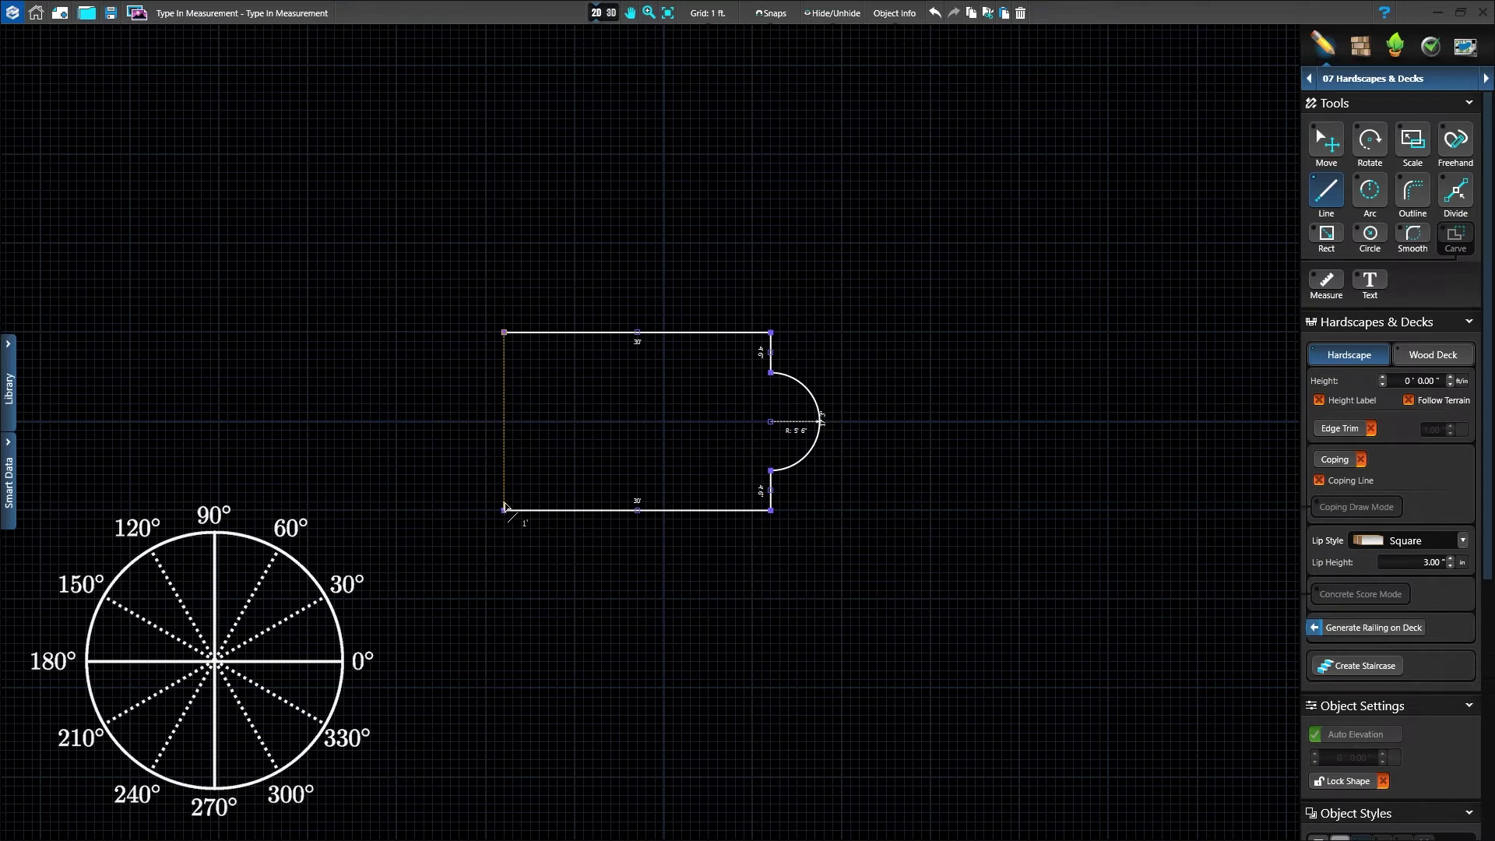
pyautogui.write('4.5')
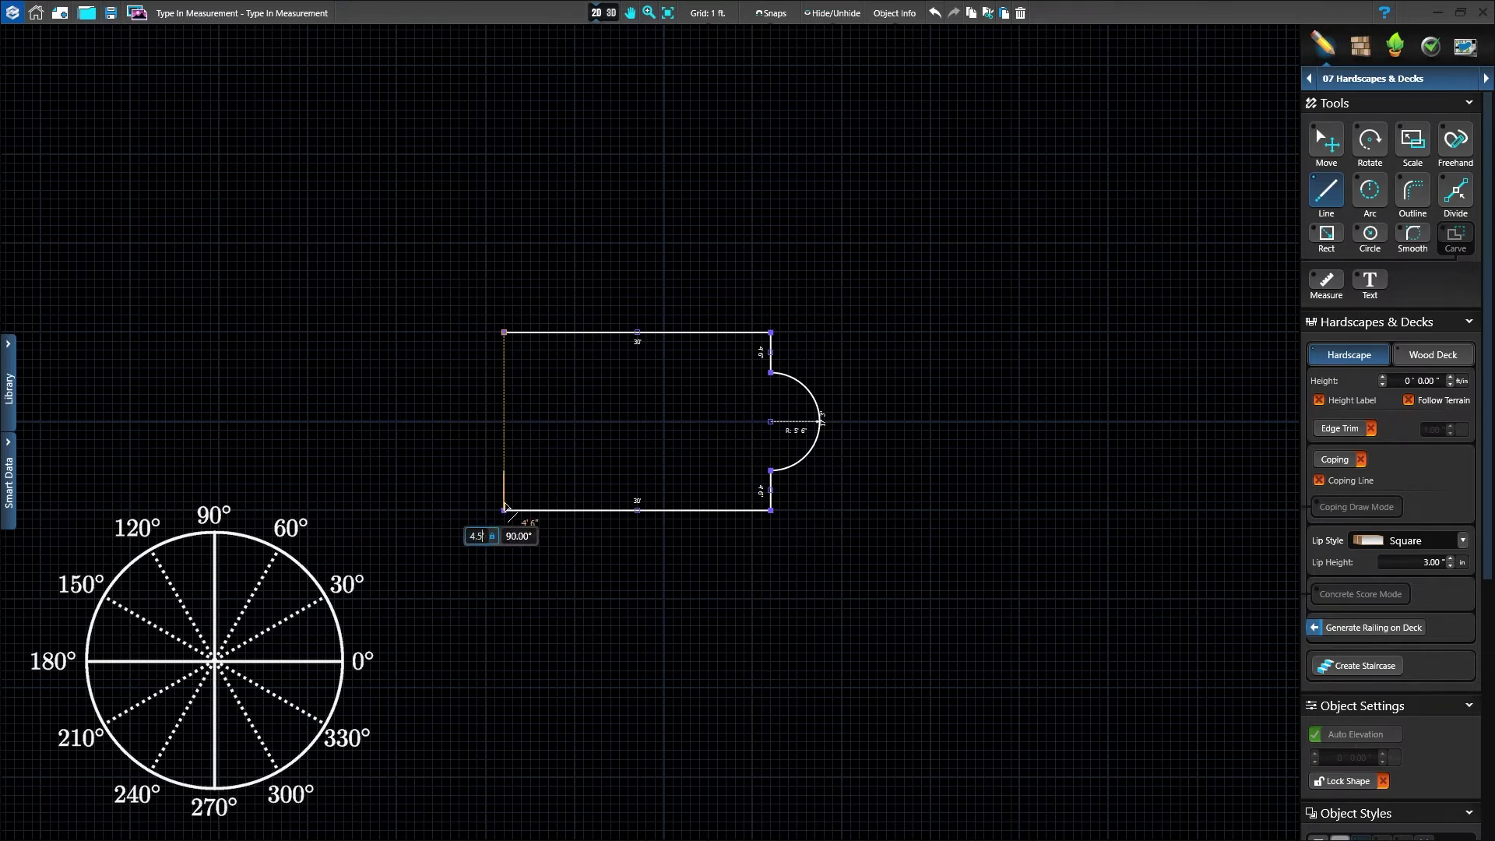
pyautogui.press('Tab')
pyautogui.press('Return')
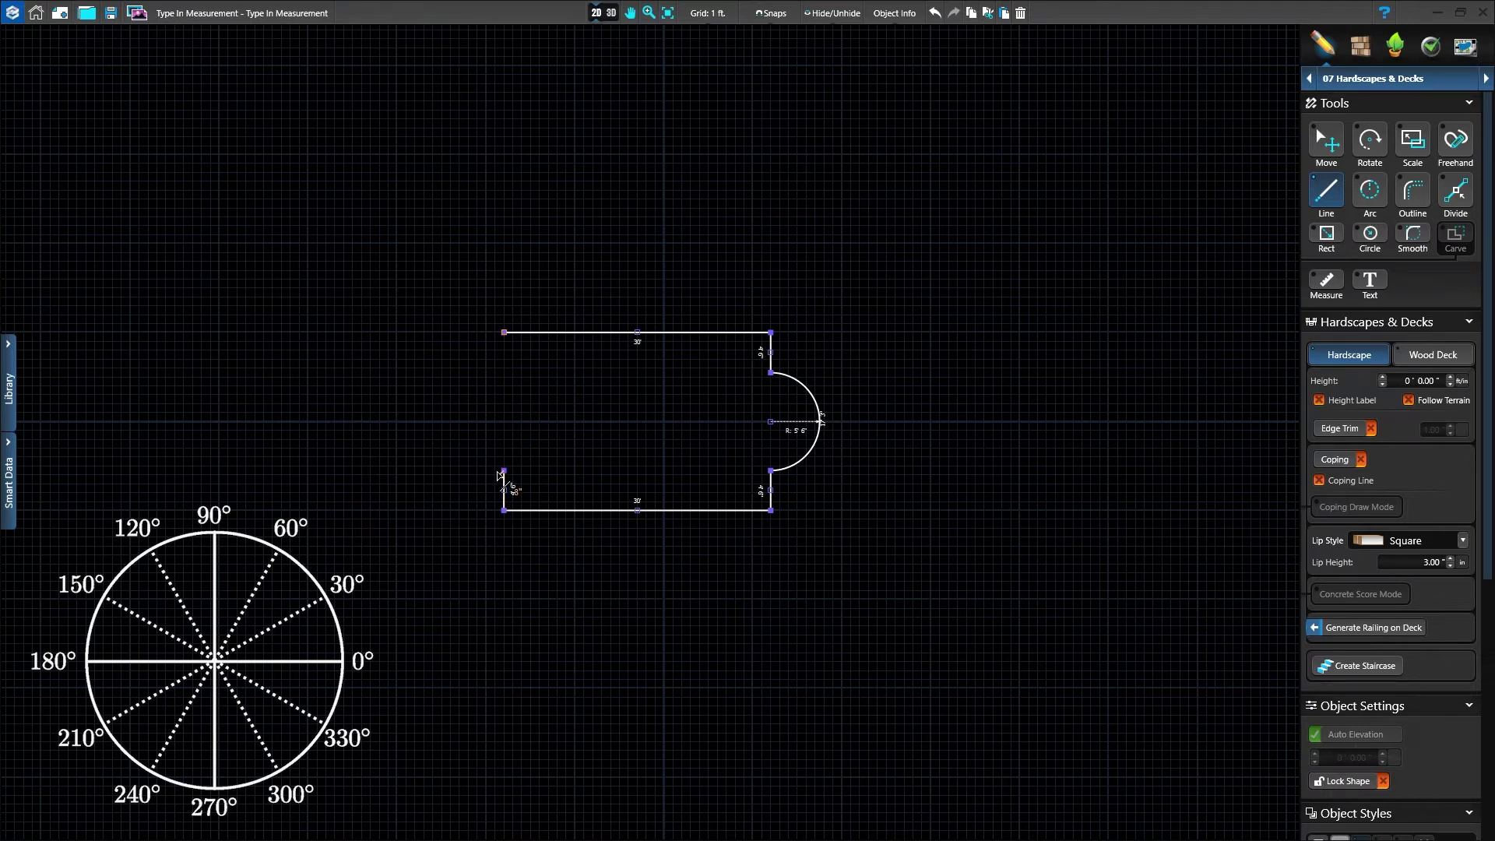
pyautogui.press('a')
# - Draw the left end arc with a 5.5-ft radius and 180° sweep
pyautogui.write('5.5')
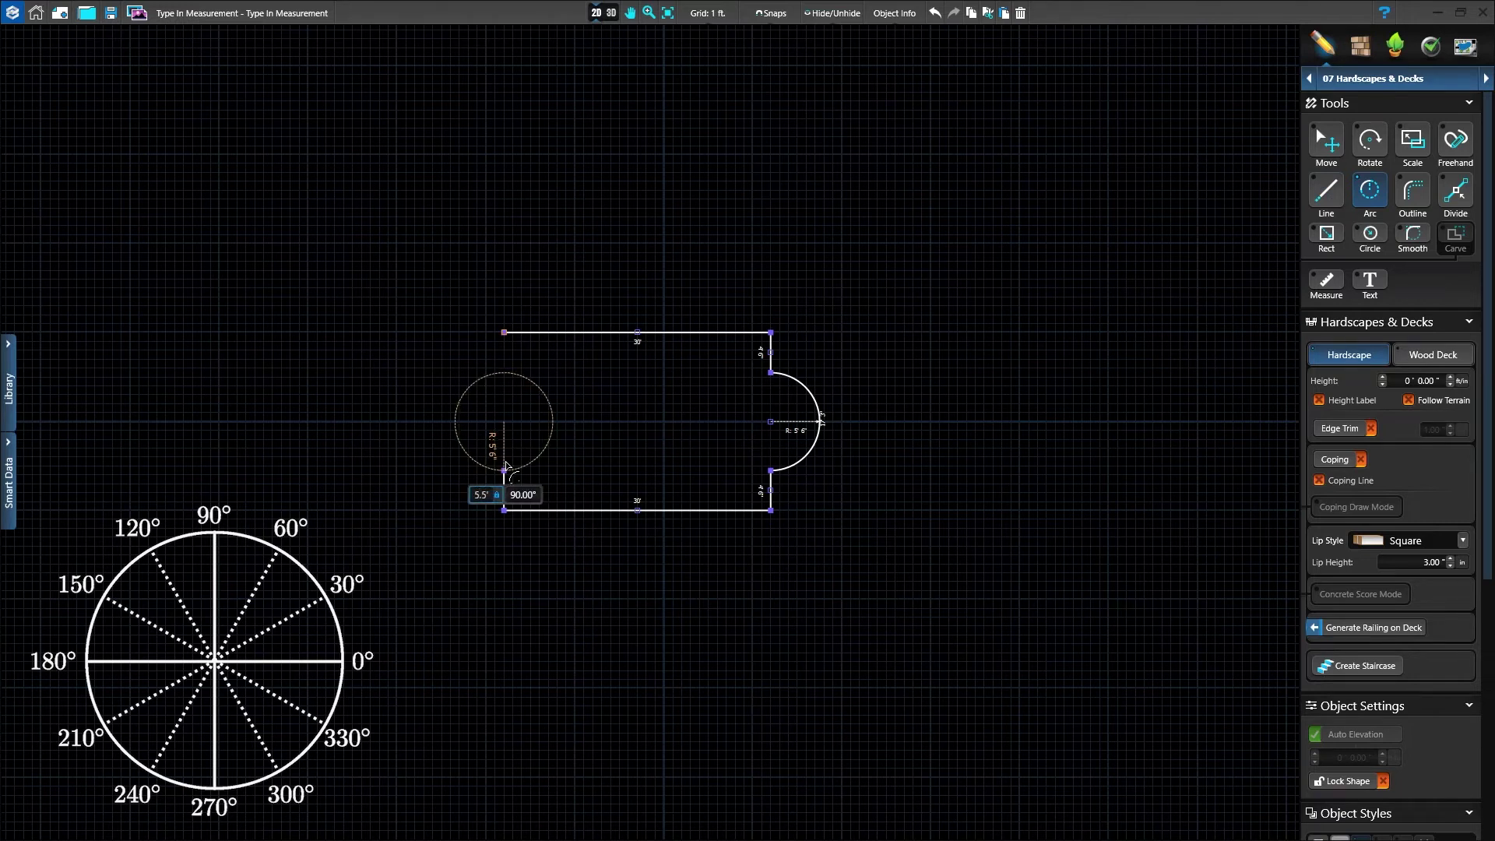
pyautogui.press('Tab')
pyautogui.press('Return')
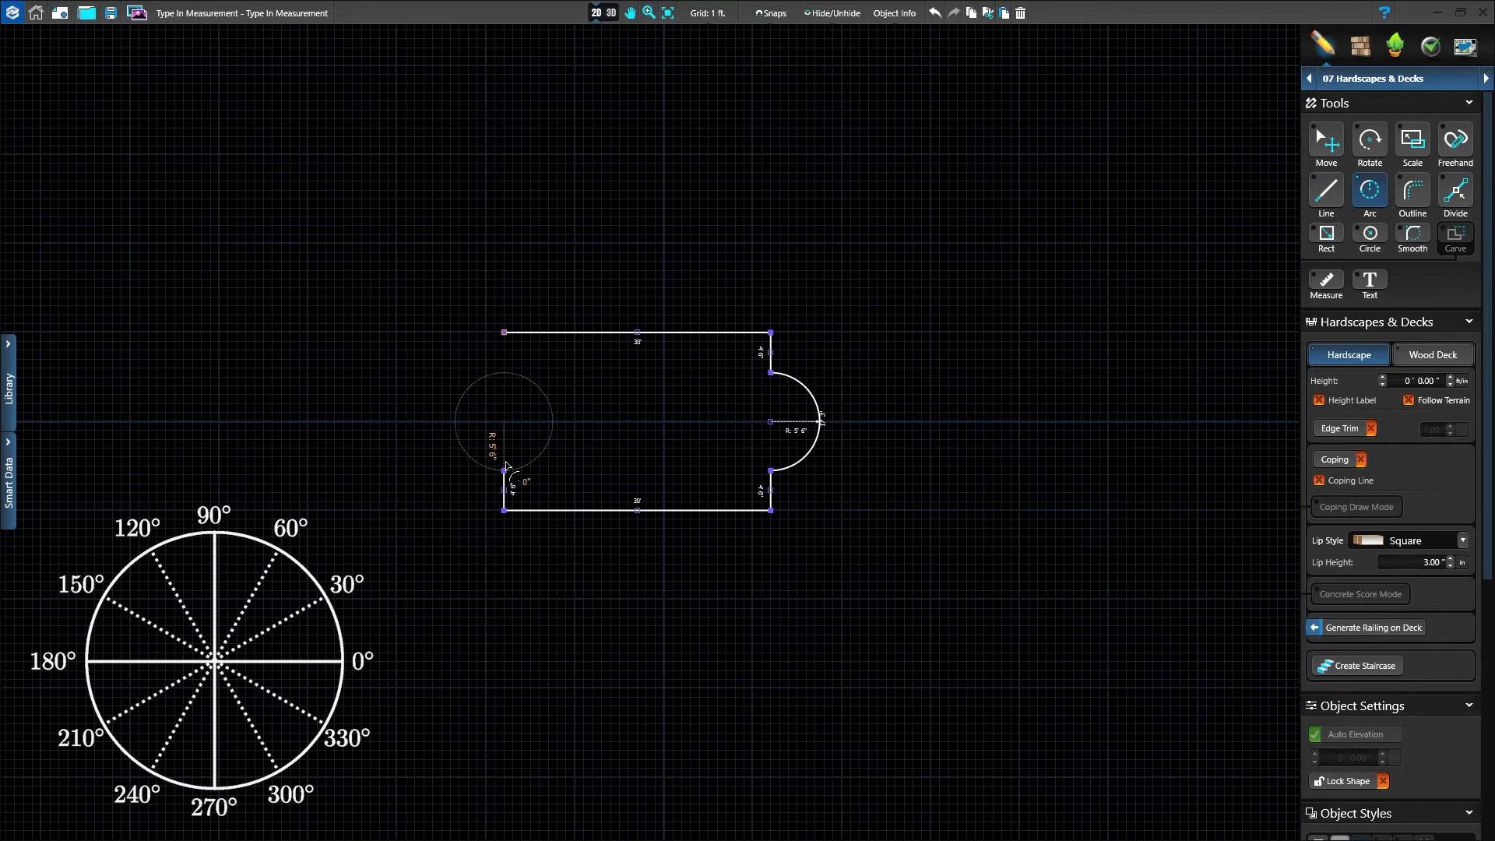
pyautogui.press('Tab')
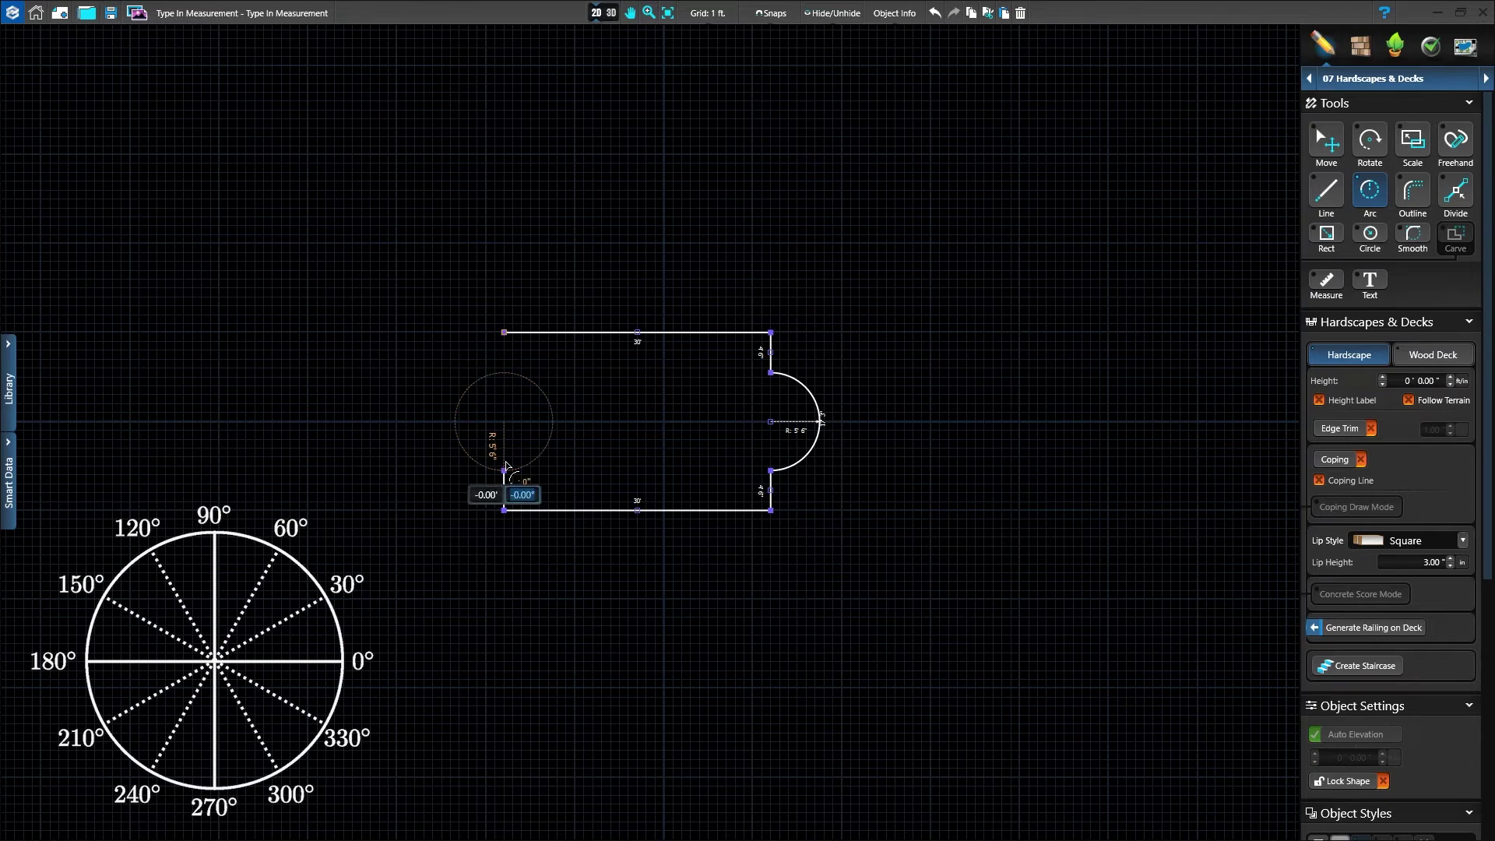
pyautogui.write('180')
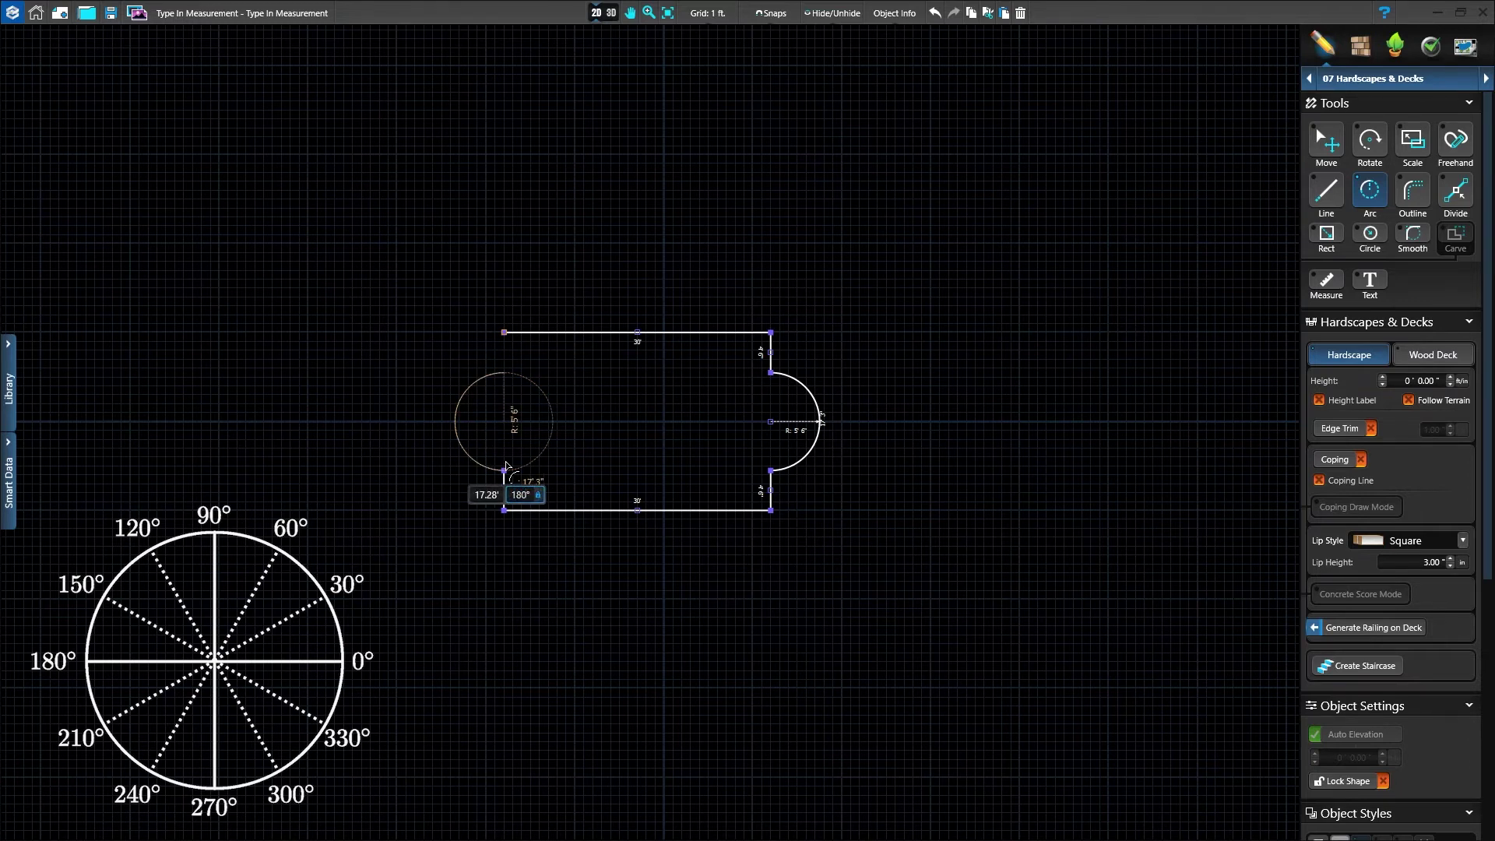
pyautogui.press('Return')
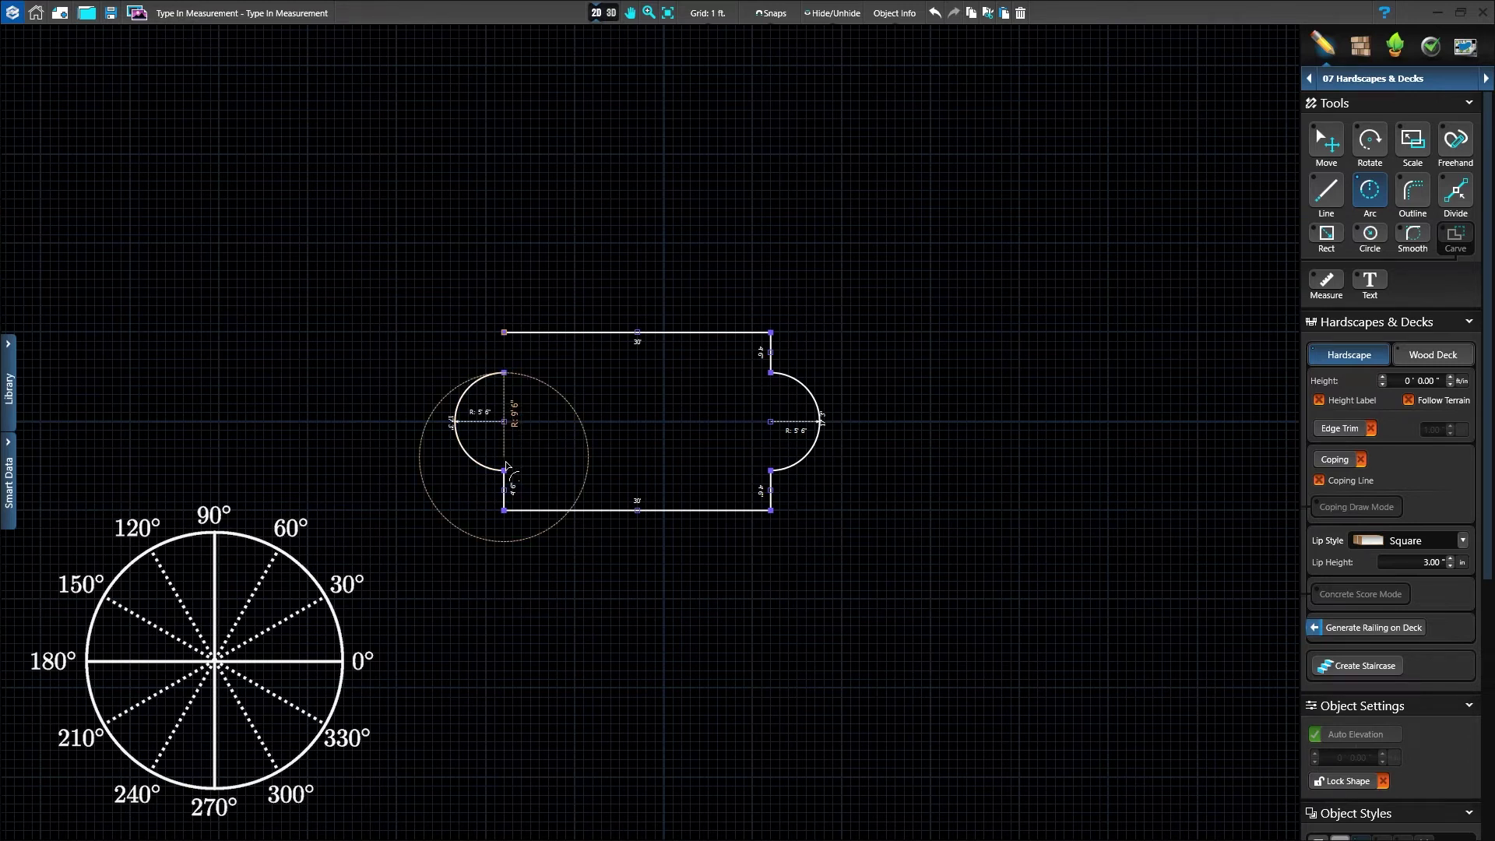
# - Close the outline with a final straight edge
pyautogui.press('Escape')
pyautogui.press('l')
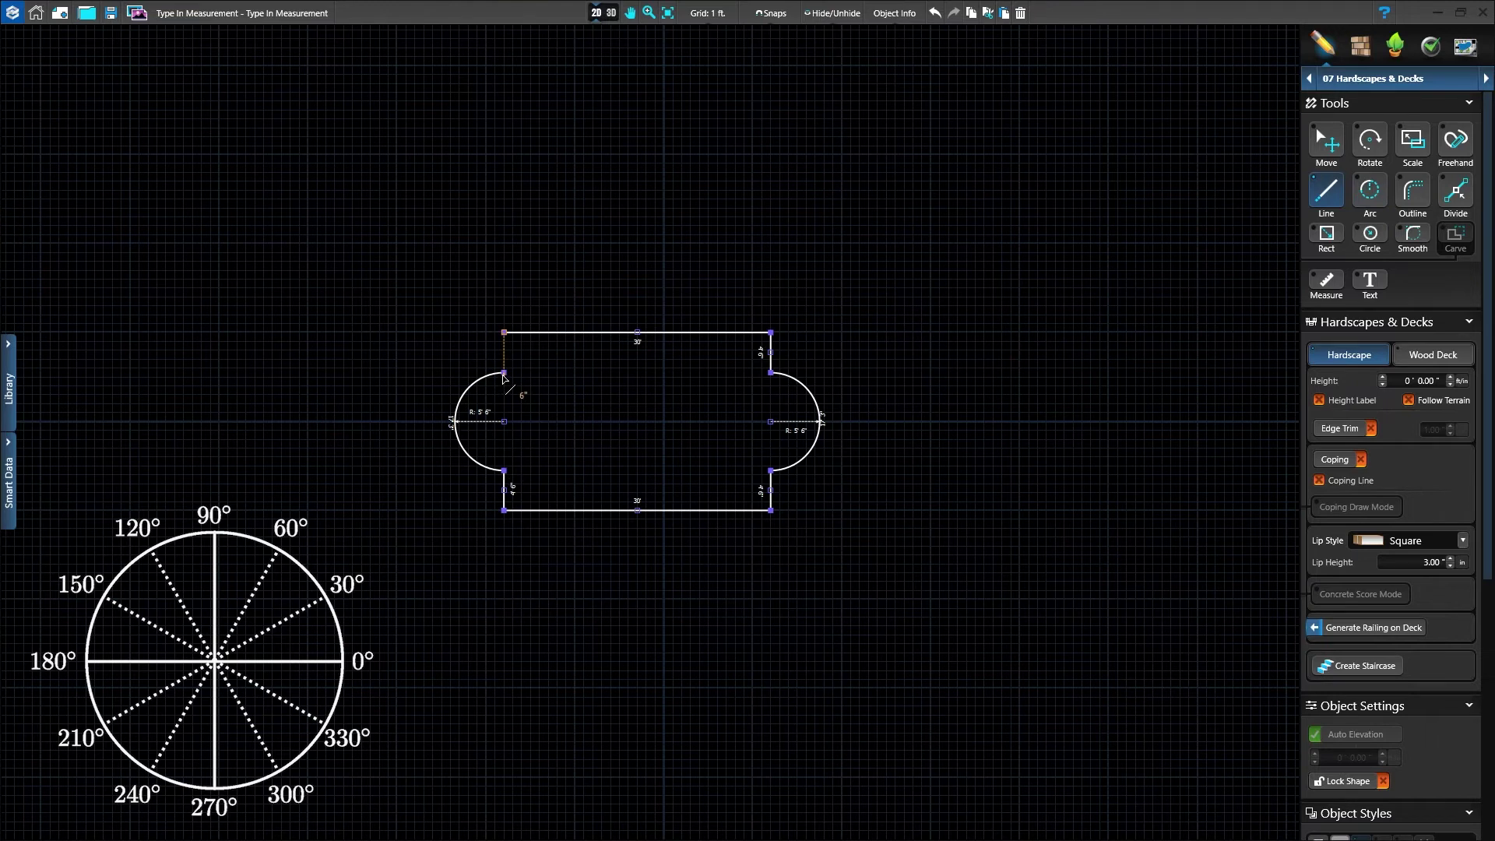
pyautogui.press('Return')
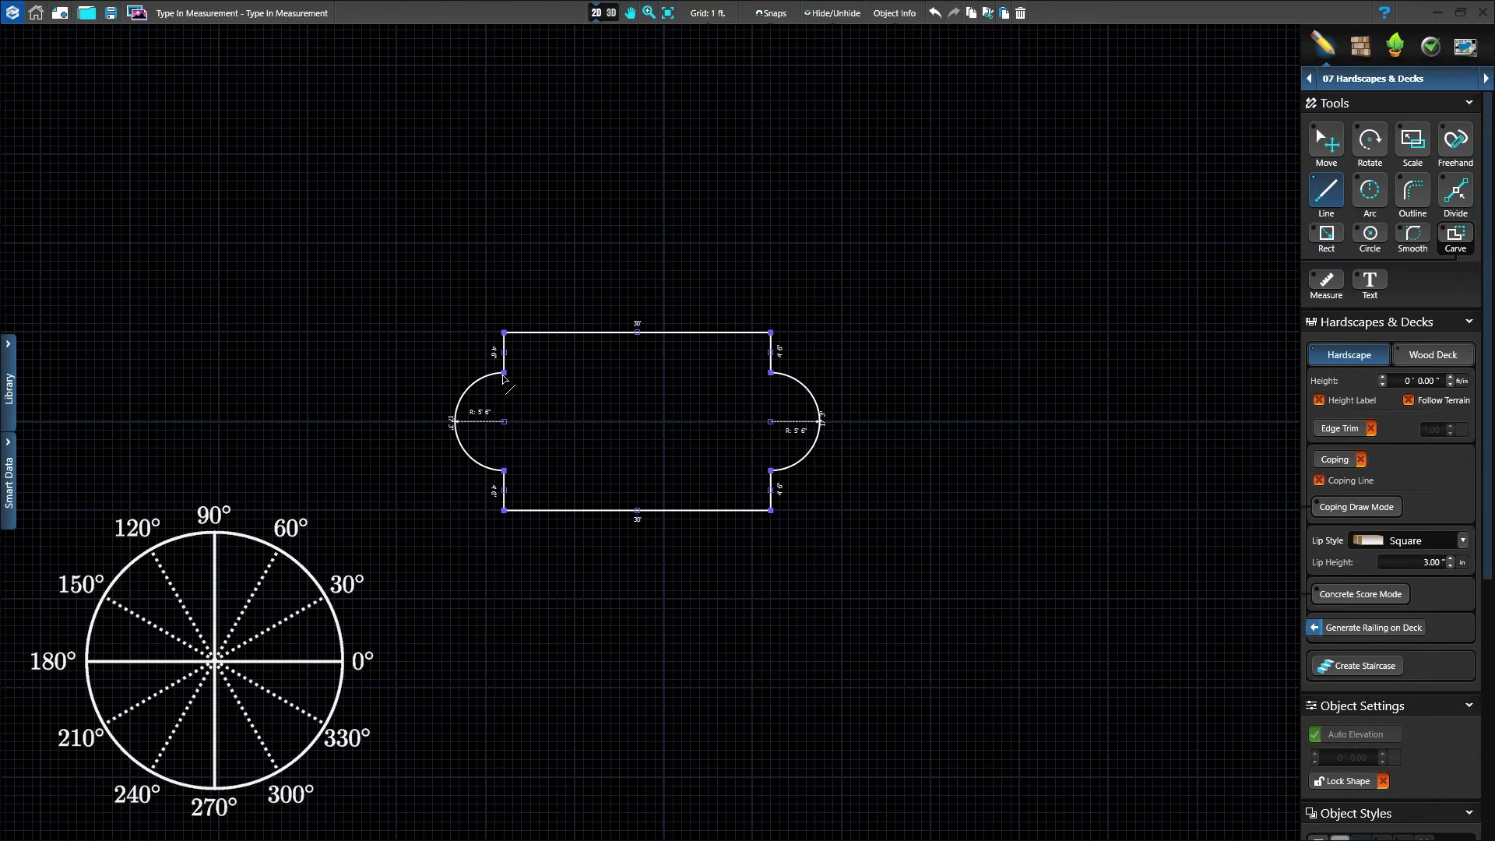
pyautogui.press('r')
# - Rotate the shape 90° upright, then scale it by 2, 0.5 and finally 1.5
pyautogui.write('90')
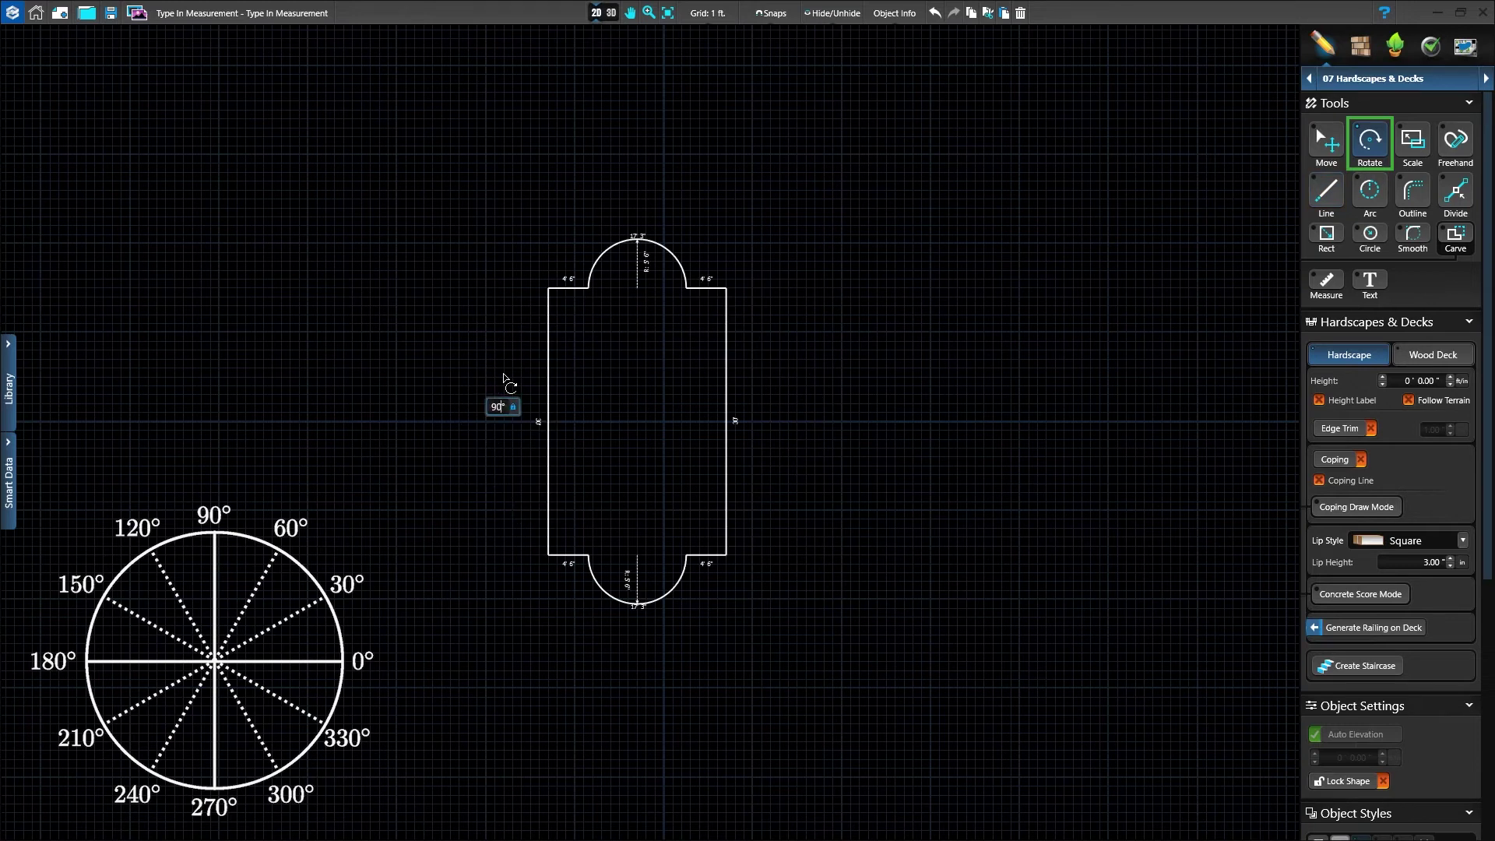
pyautogui.press('Return')
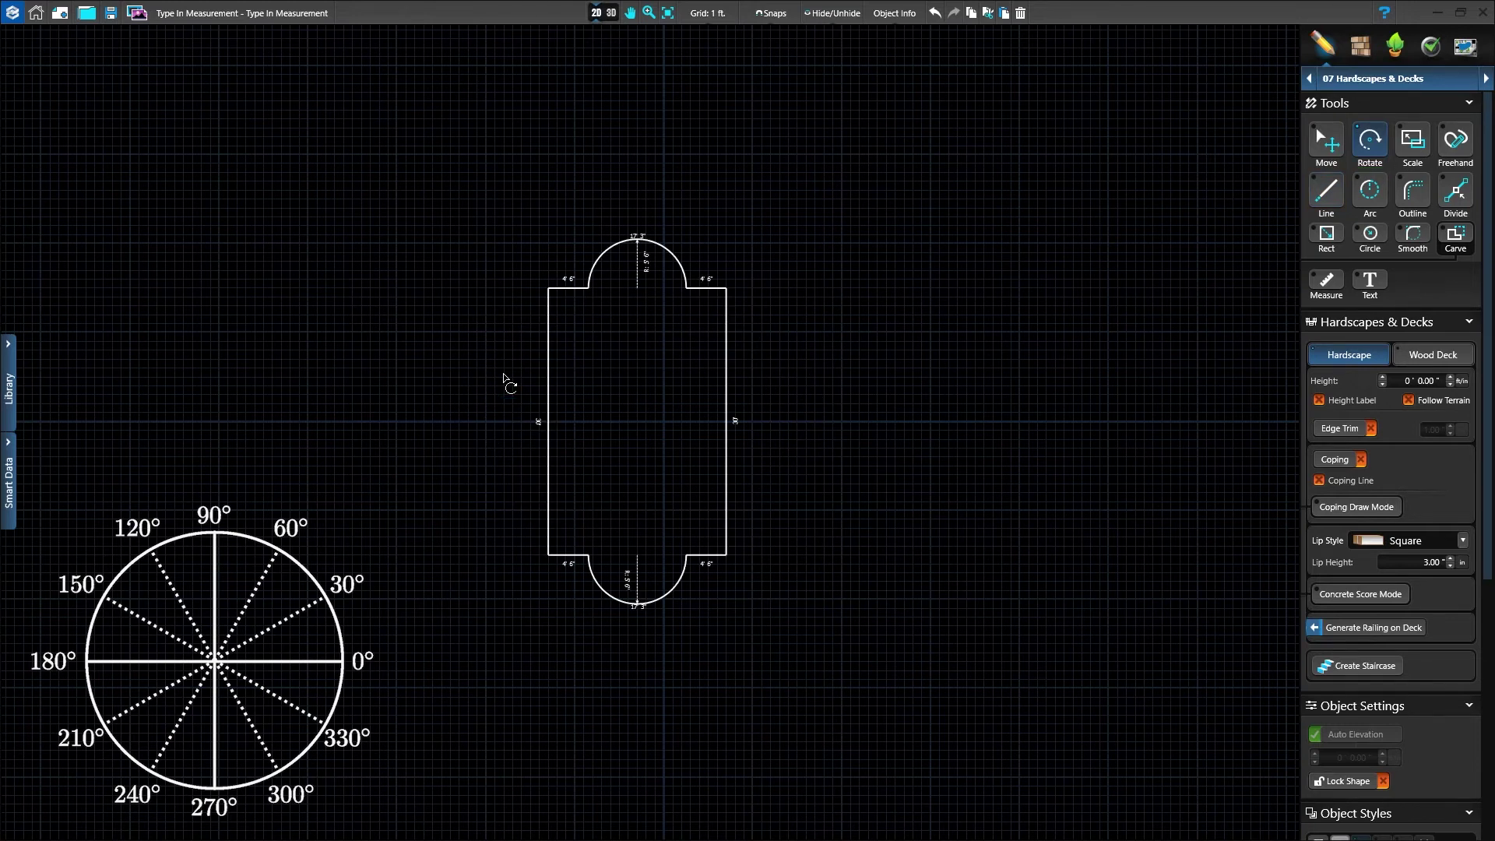
pyautogui.press('s')
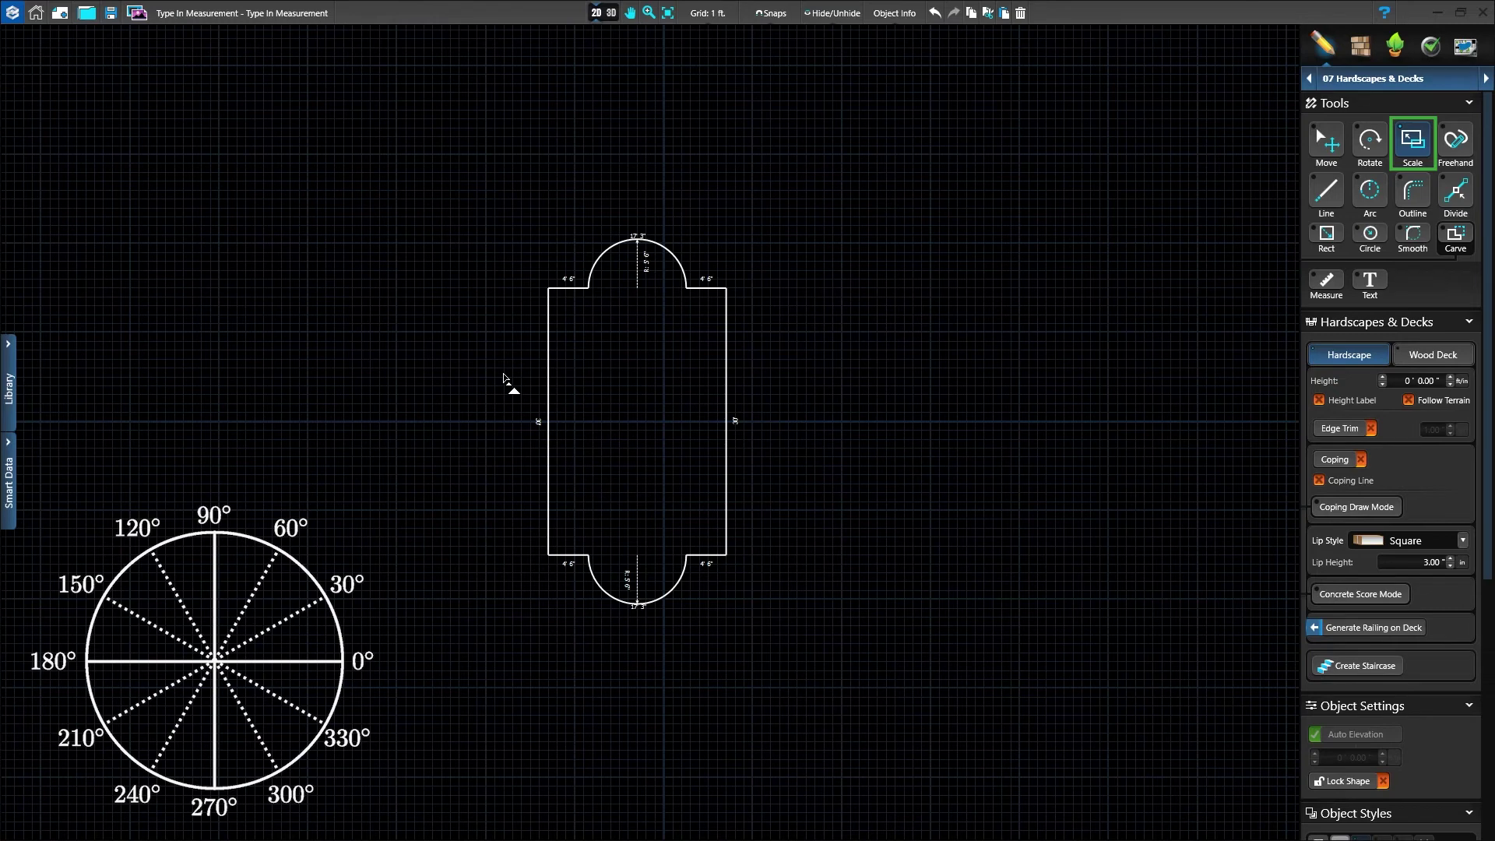
pyautogui.write('2')
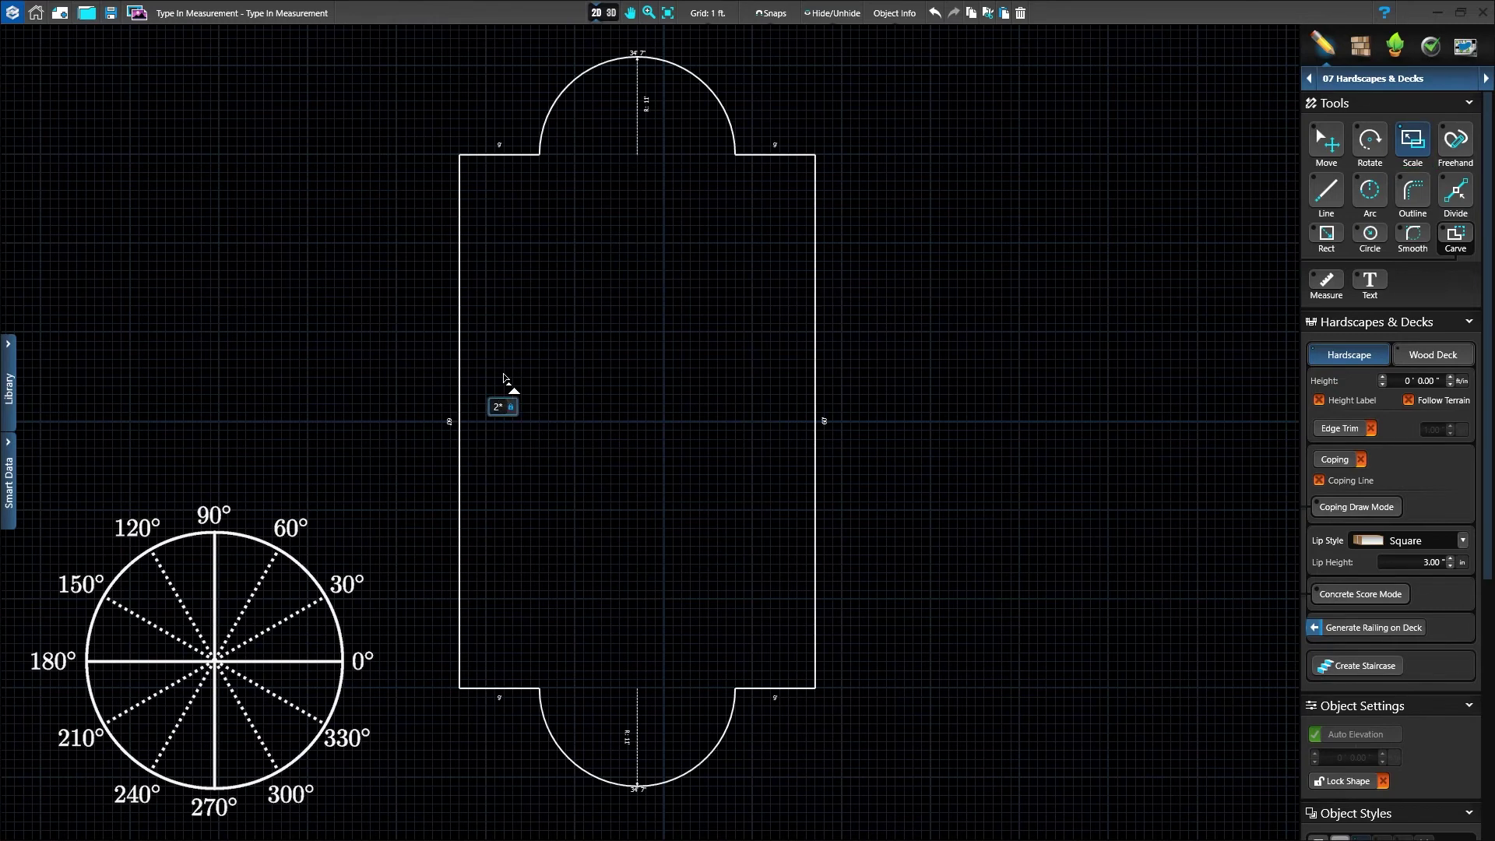
pyautogui.press('Return')
pyautogui.write('0.5')
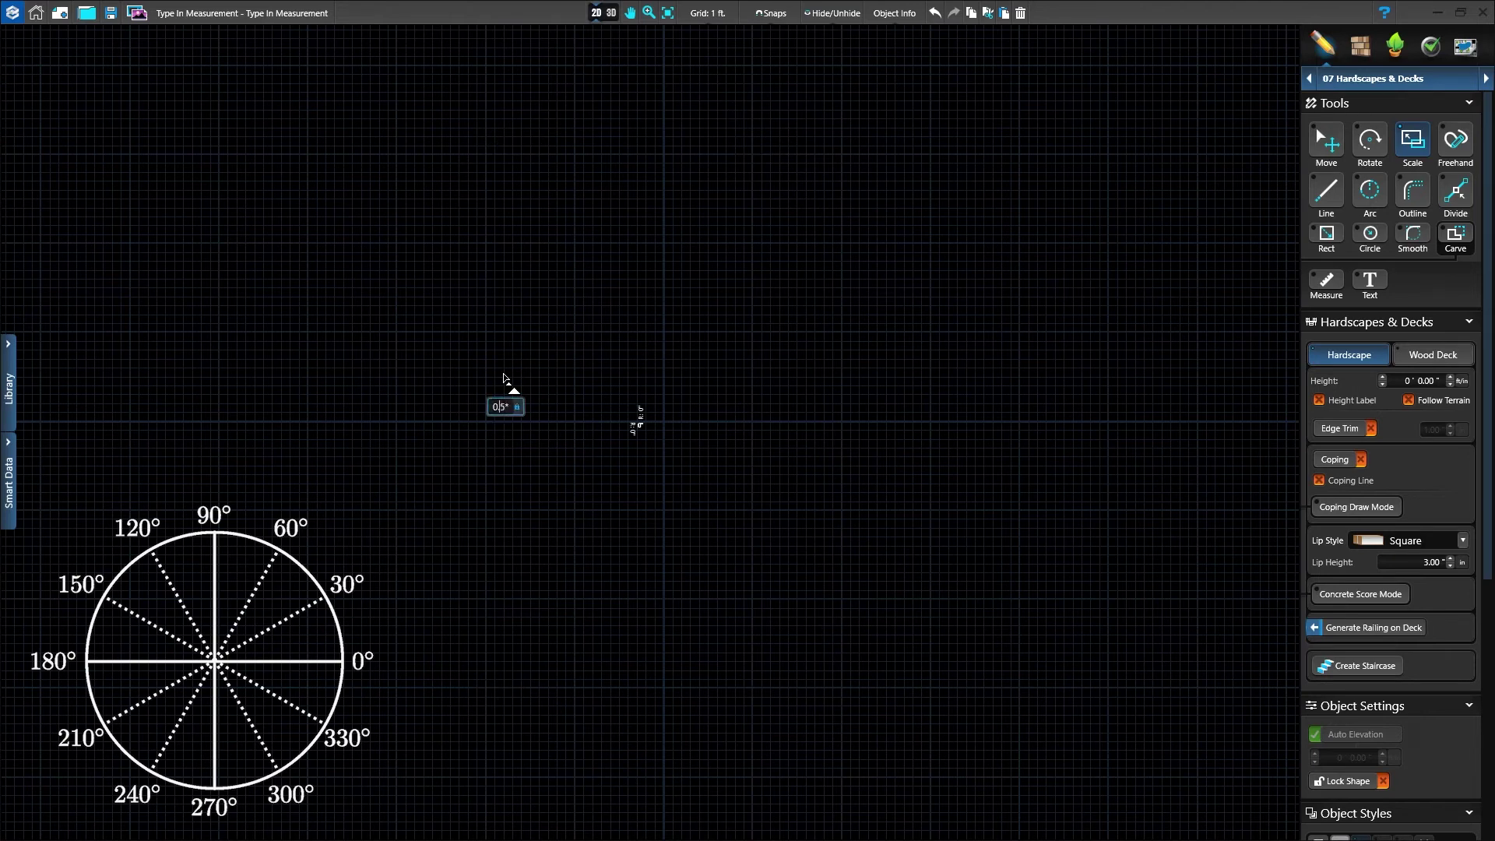
pyautogui.press('Return')
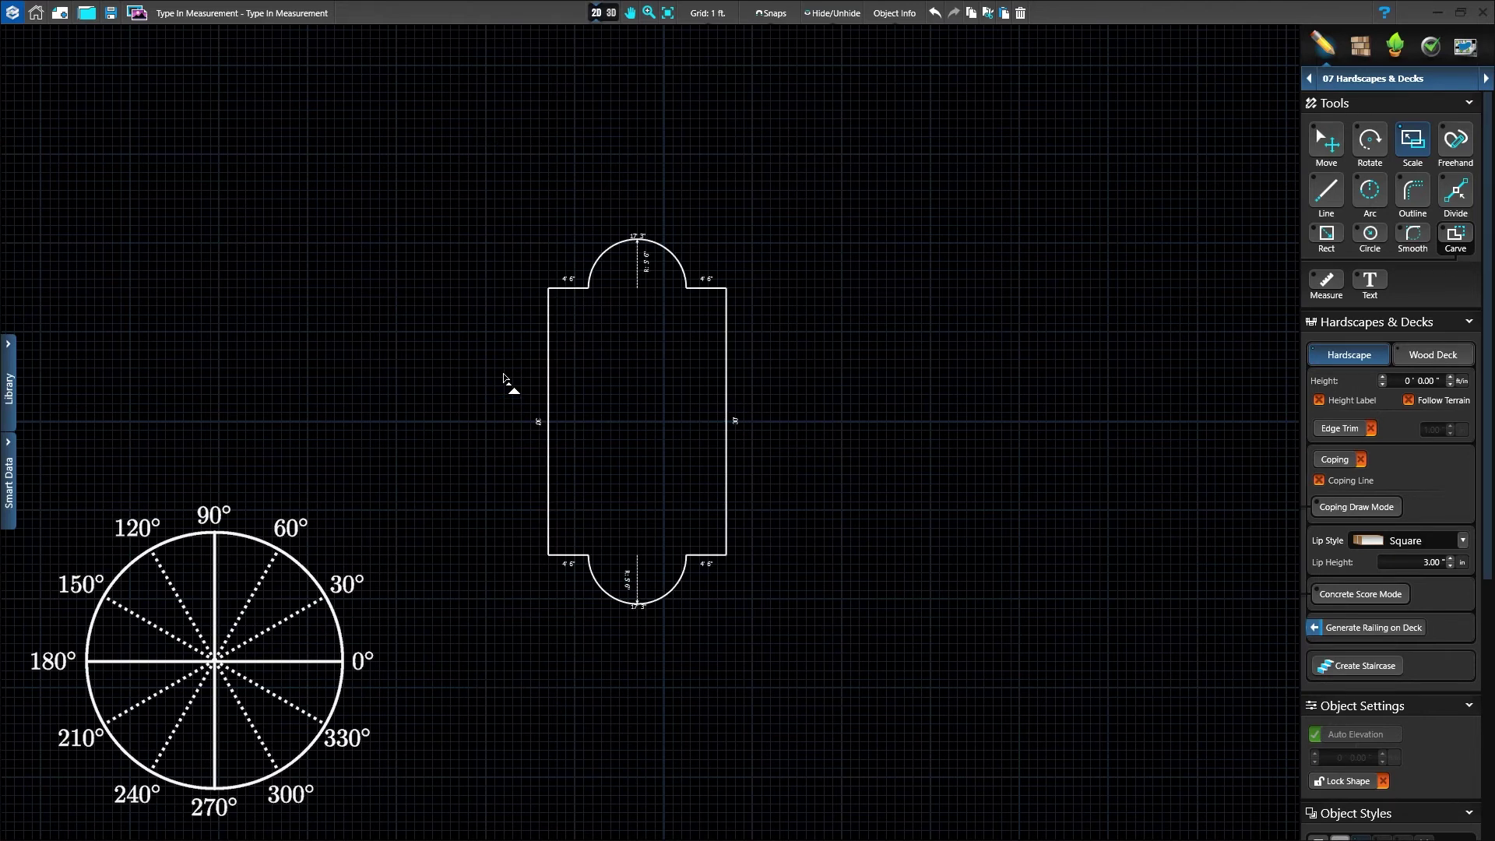
pyautogui.moveTo(503, 378)
pyautogui.write('1.5')
pyautogui.press('Return')
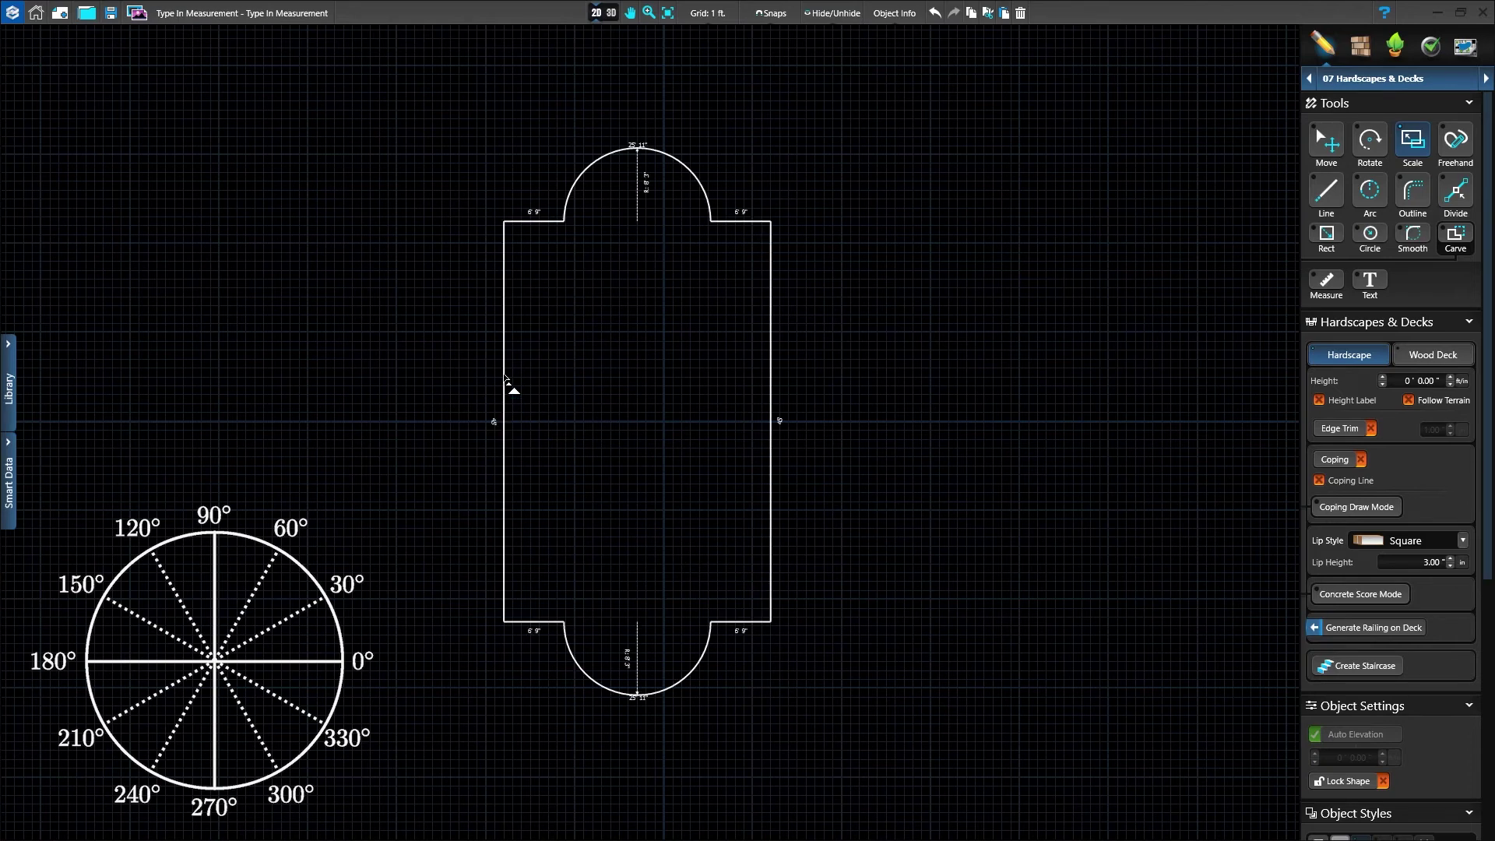
# - Smooth the shape's top-right corner with a 3-ft radius
pyautogui.press('s')
pyautogui.click(772, 223)
pyautogui.write('3')
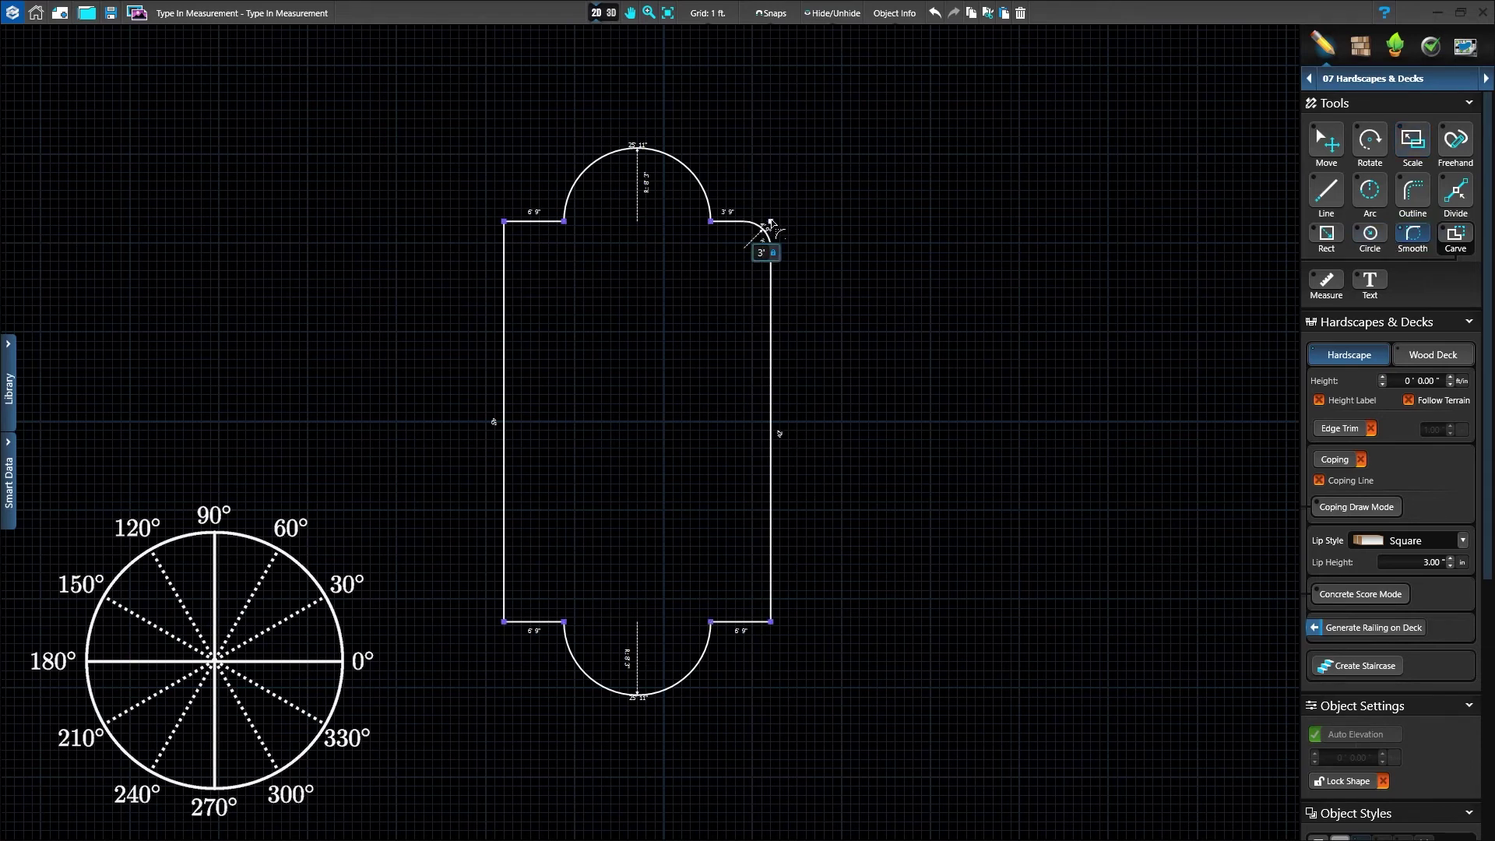
pyautogui.press('Return')
# - Offset a 3-ft outline around the shape and round its upper-right corner at 5 ft
pyautogui.write("3'")
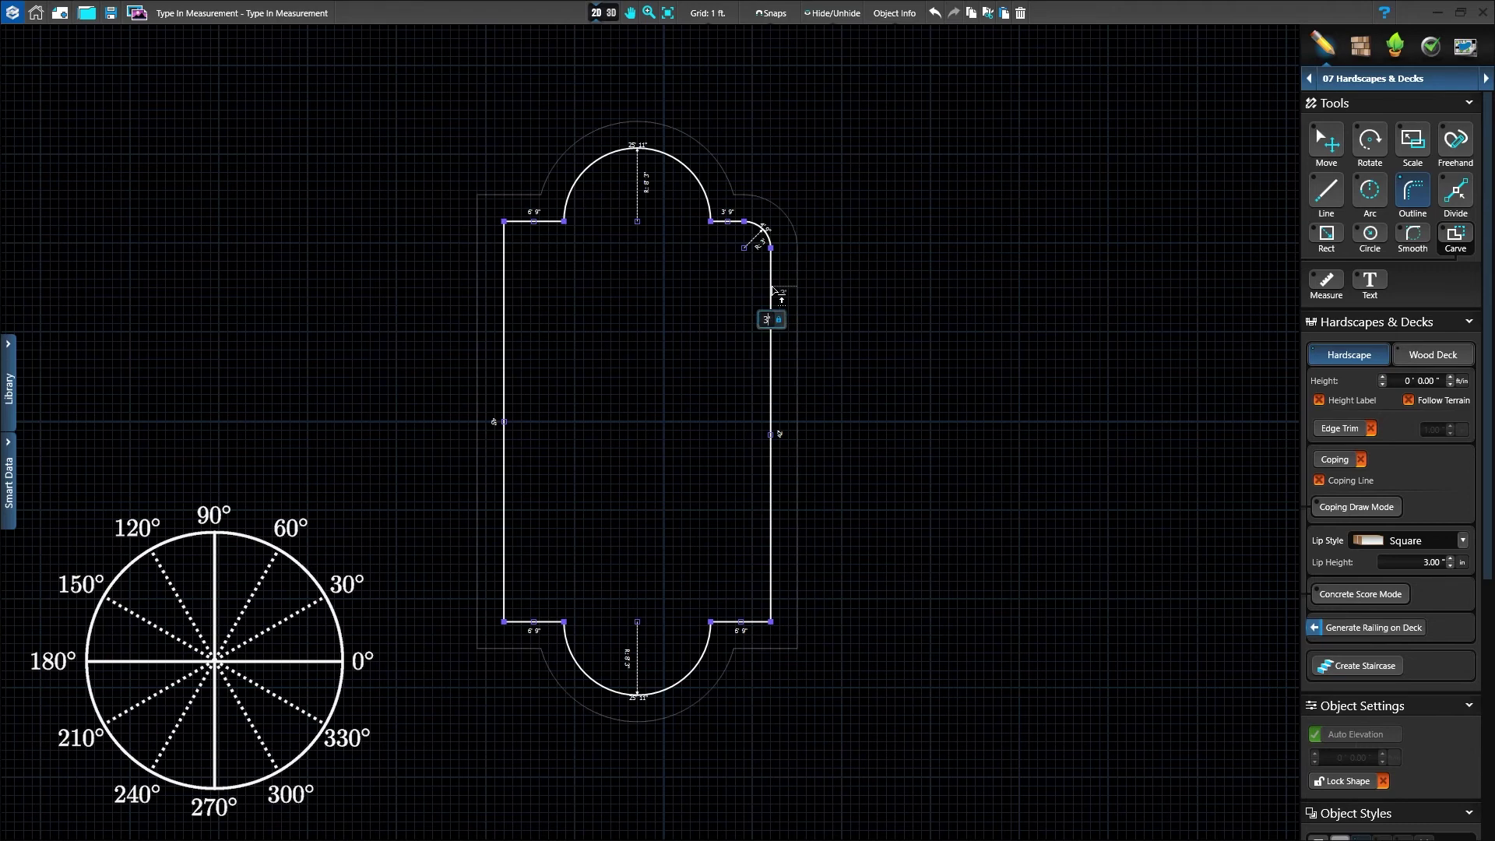
pyautogui.press('Return')
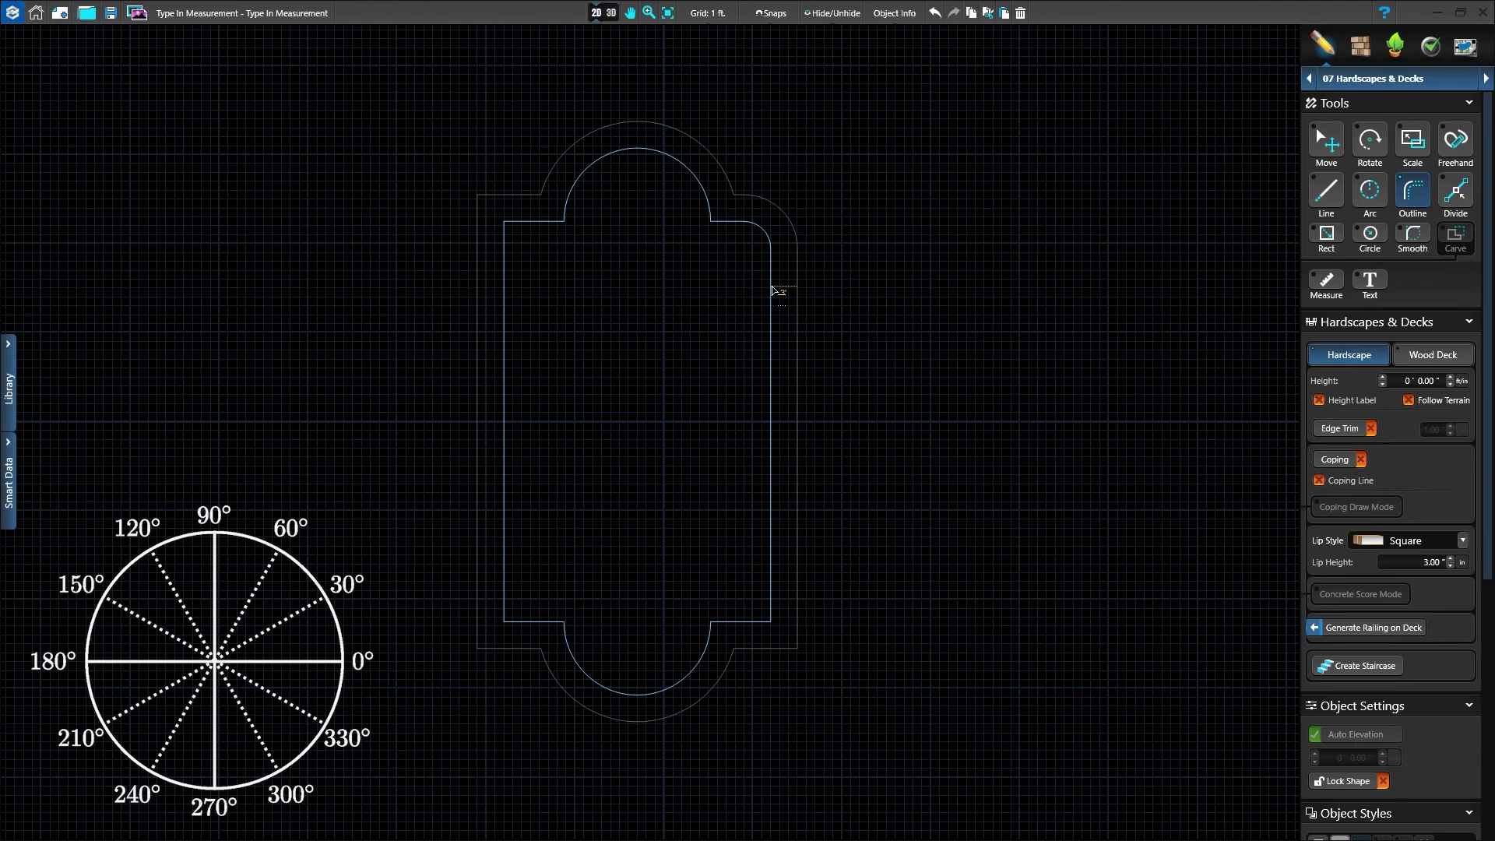
pyautogui.write('500')
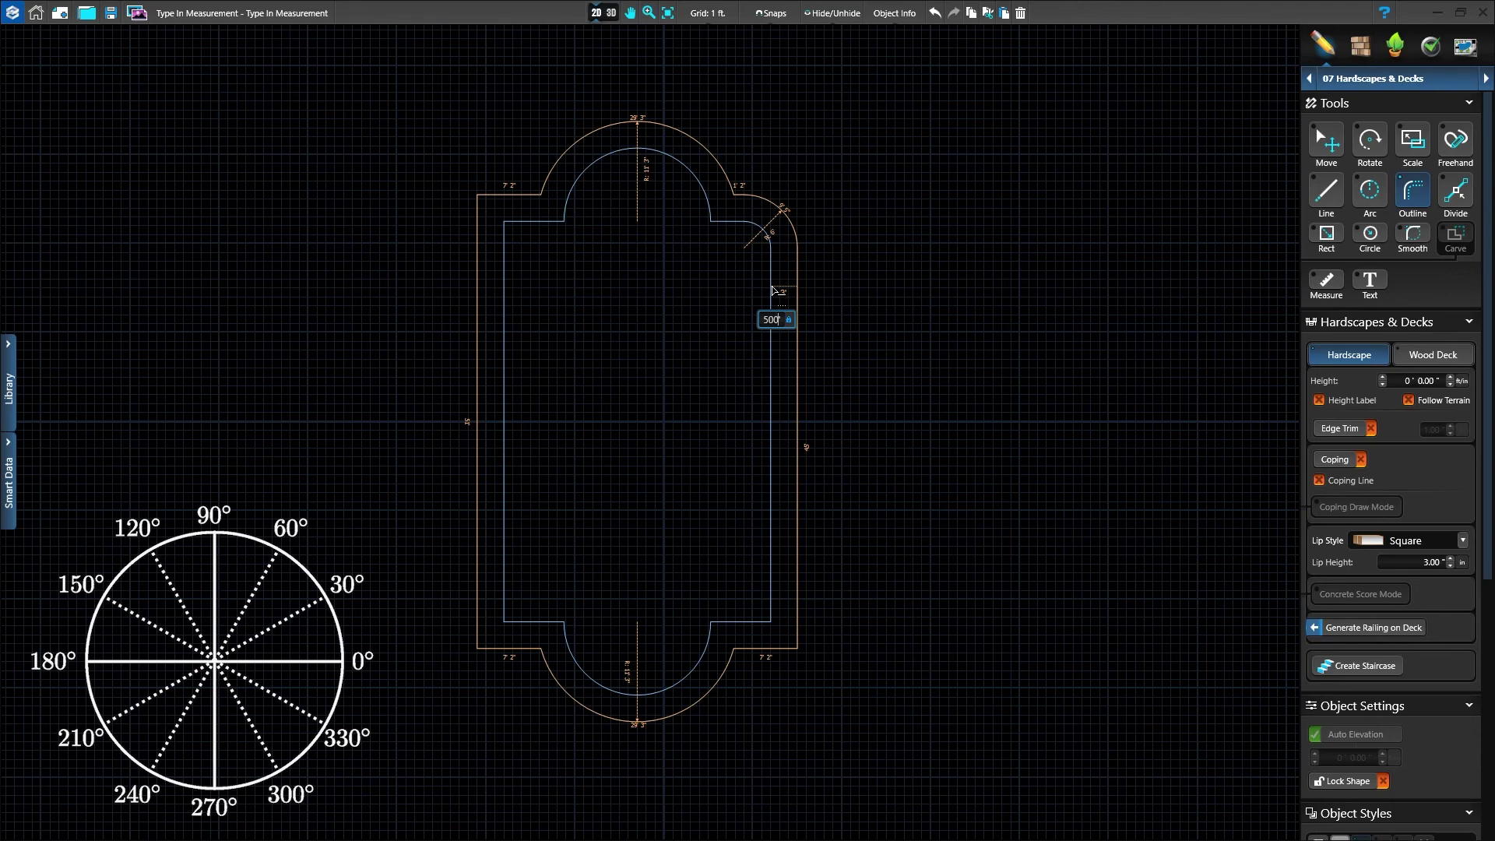
pyautogui.press('Return')
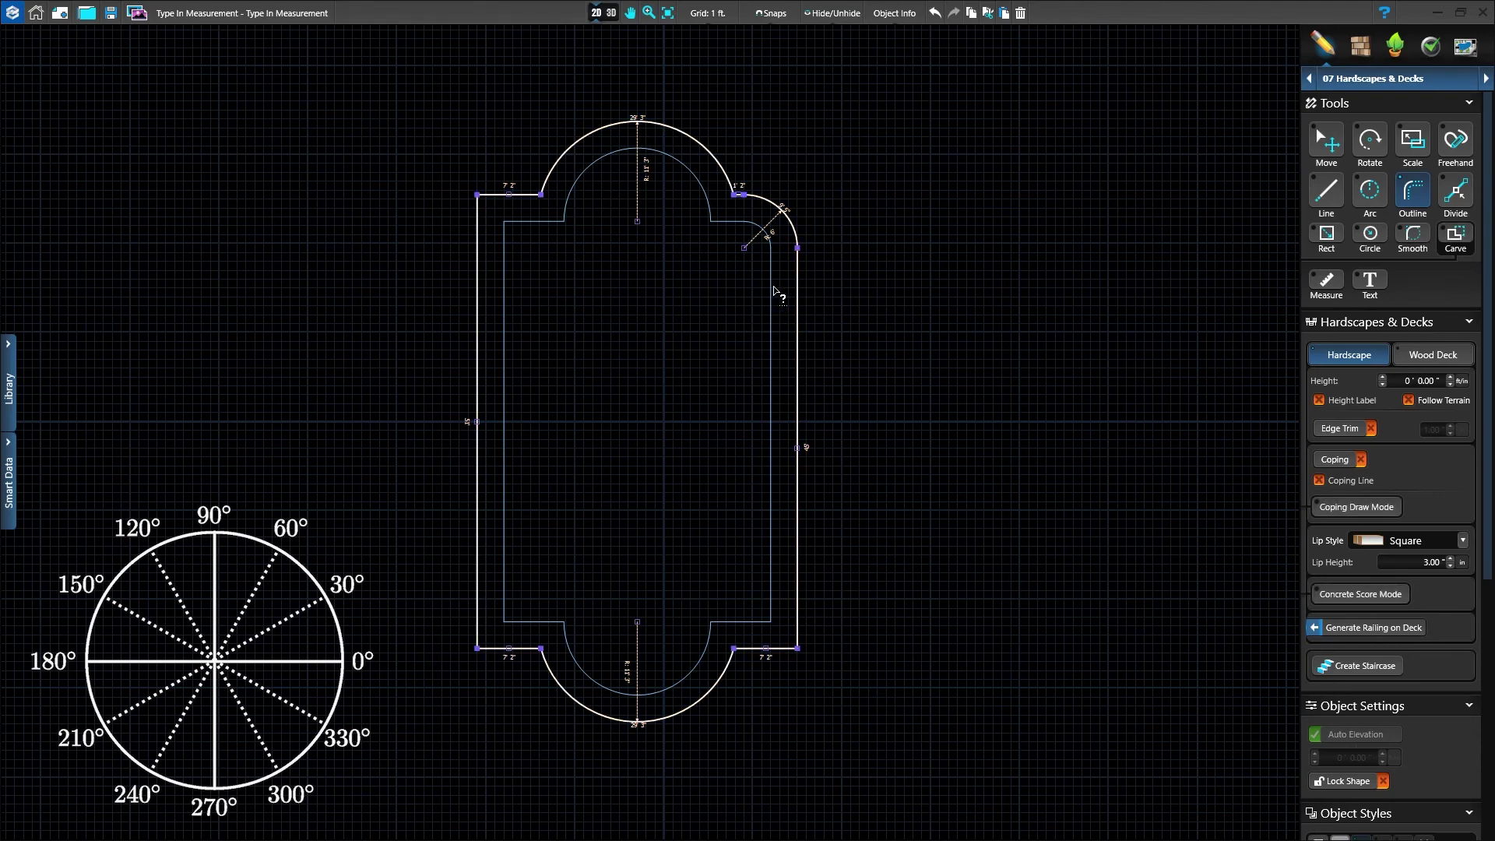
# - Measure a 15-ft line from the shape's inner right edge
pyautogui.click(1323, 286)
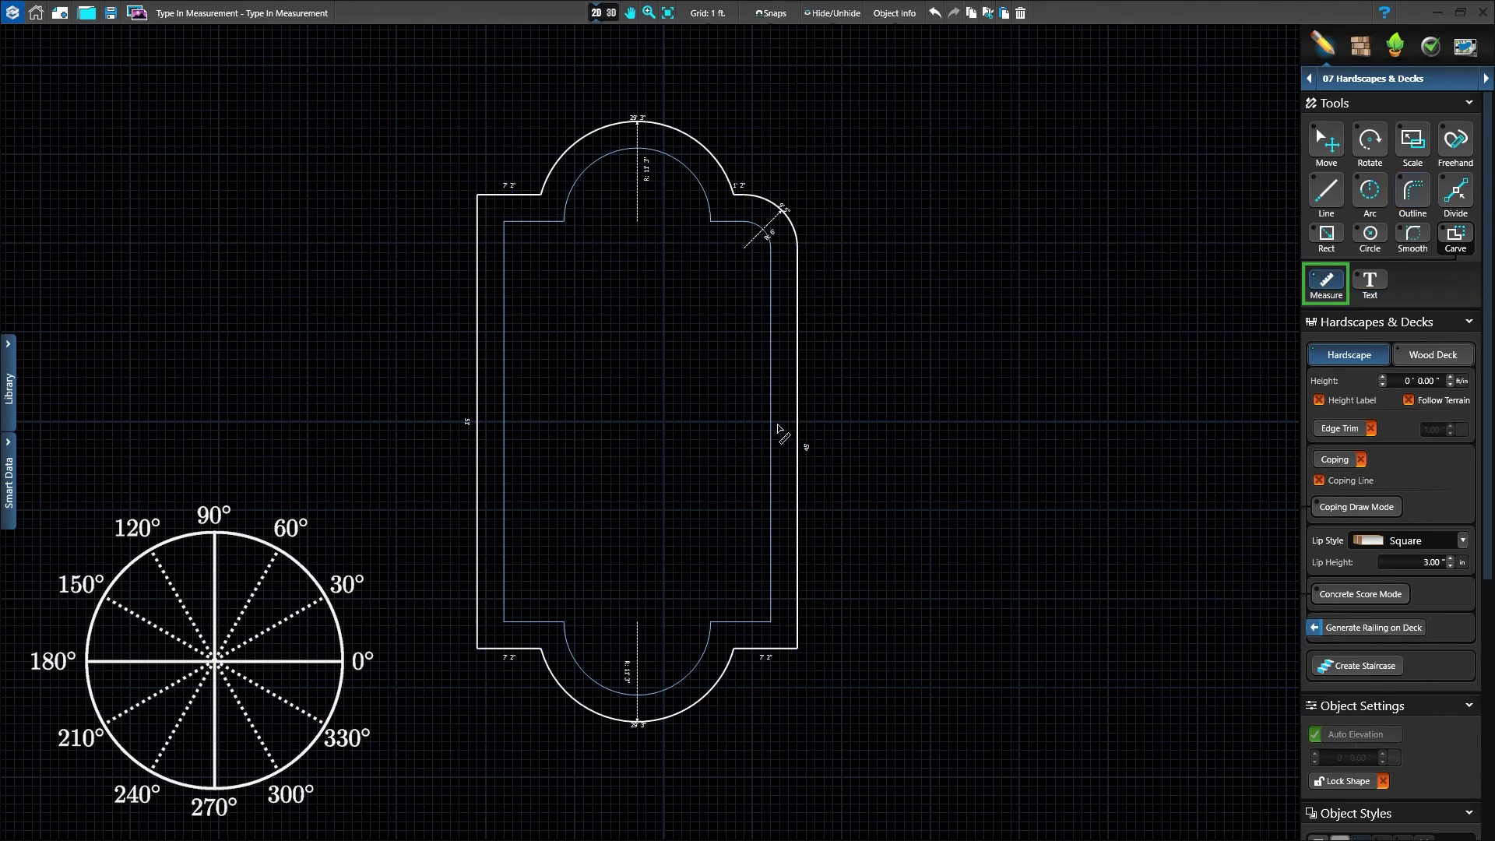
pyautogui.click(770, 426)
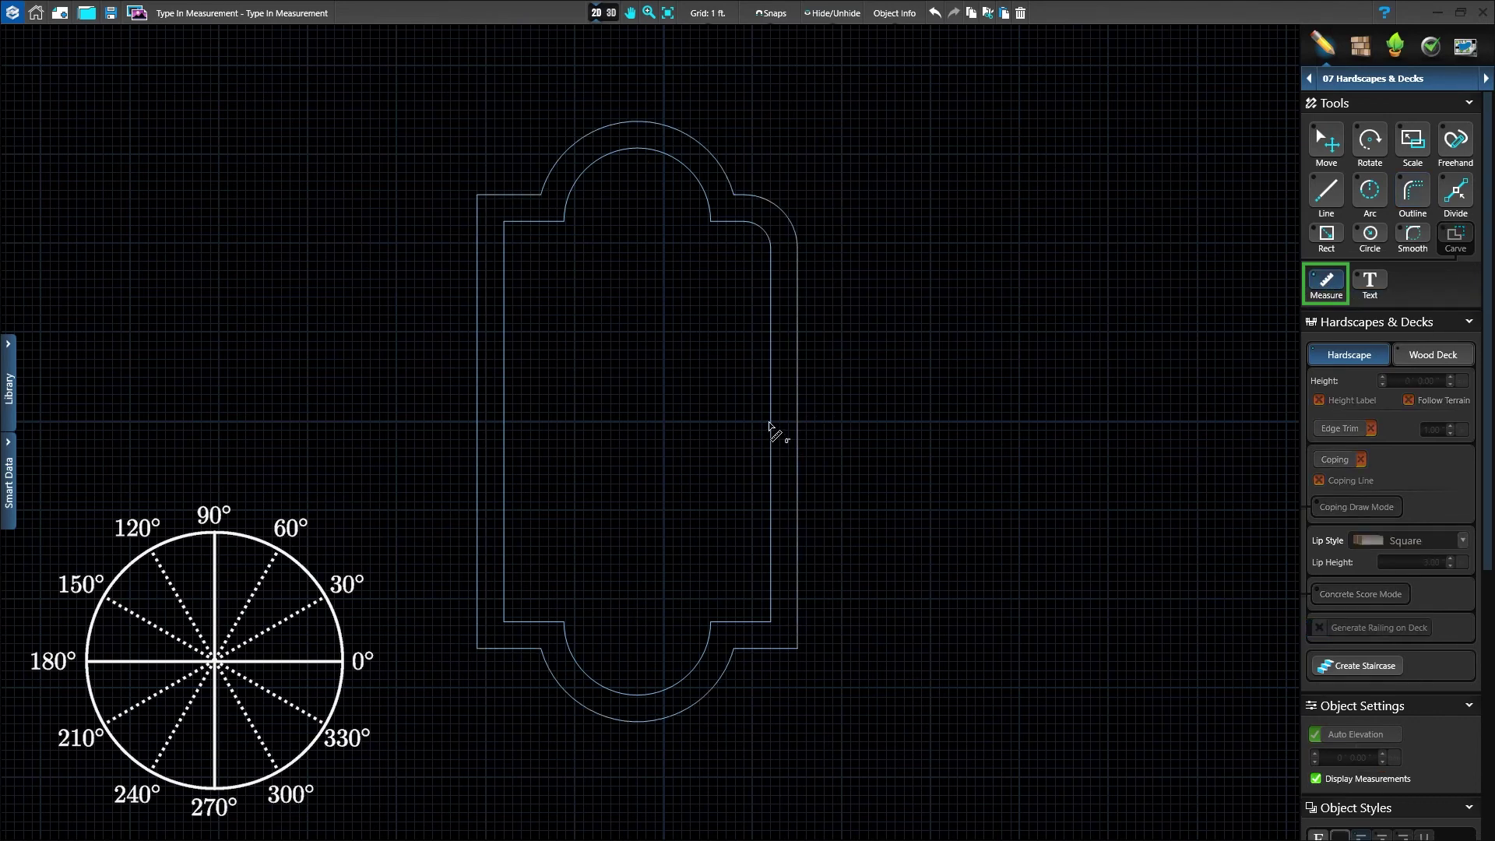
pyautogui.write('15')
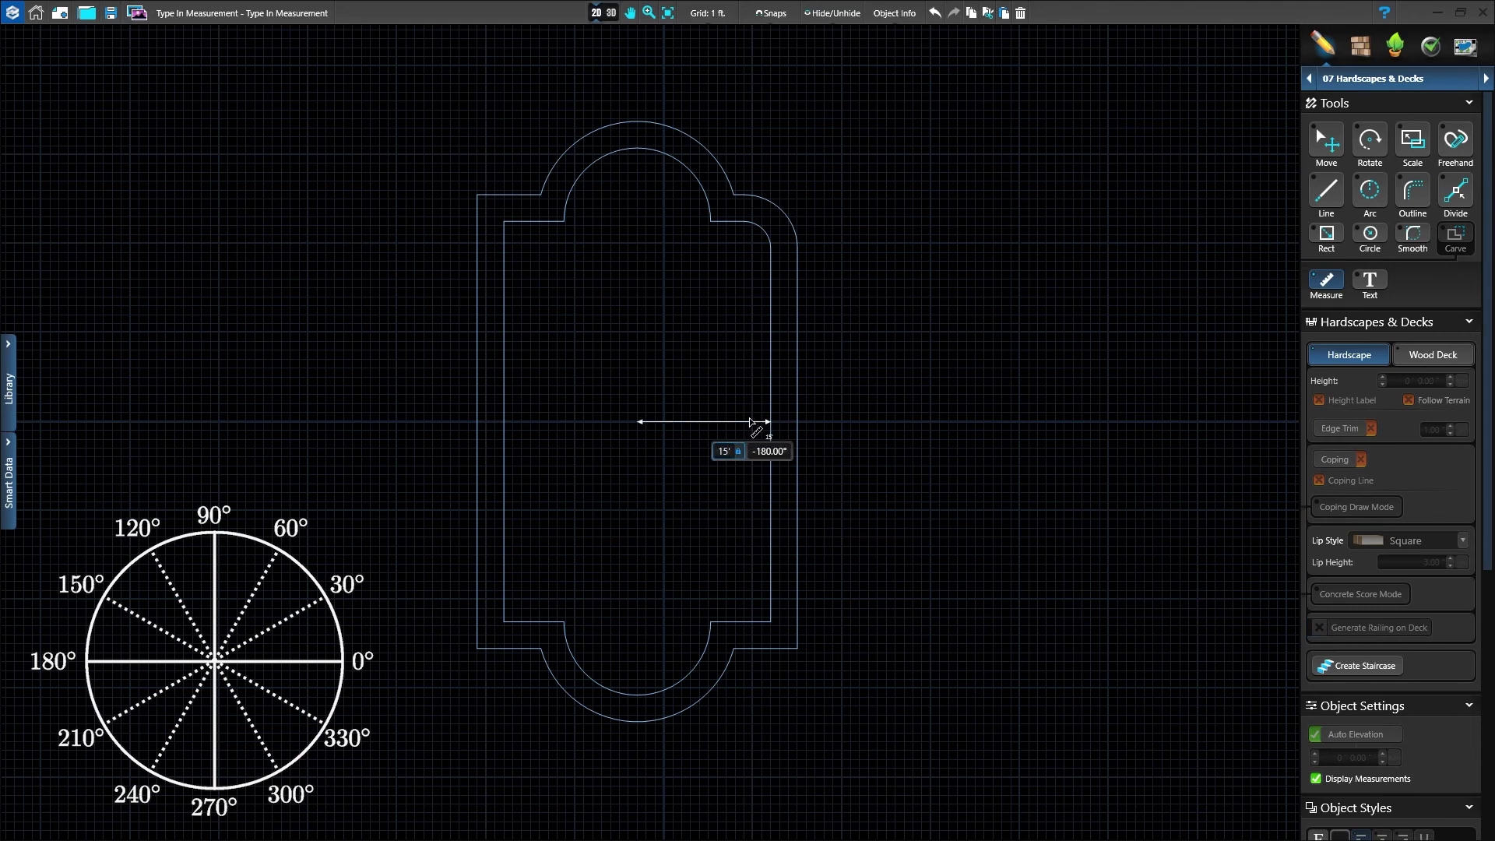
pyautogui.press('Return')
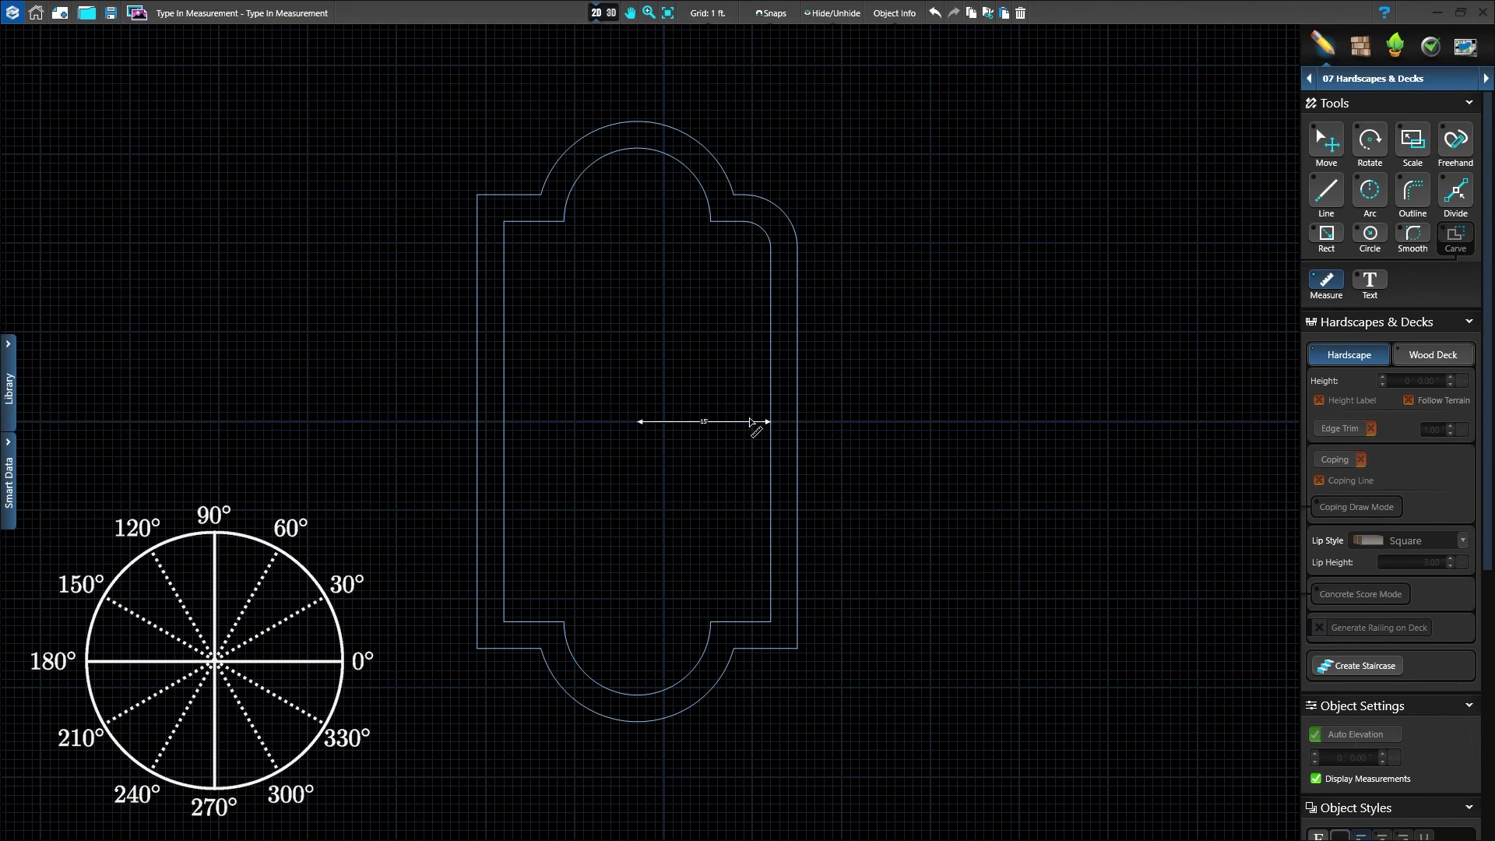